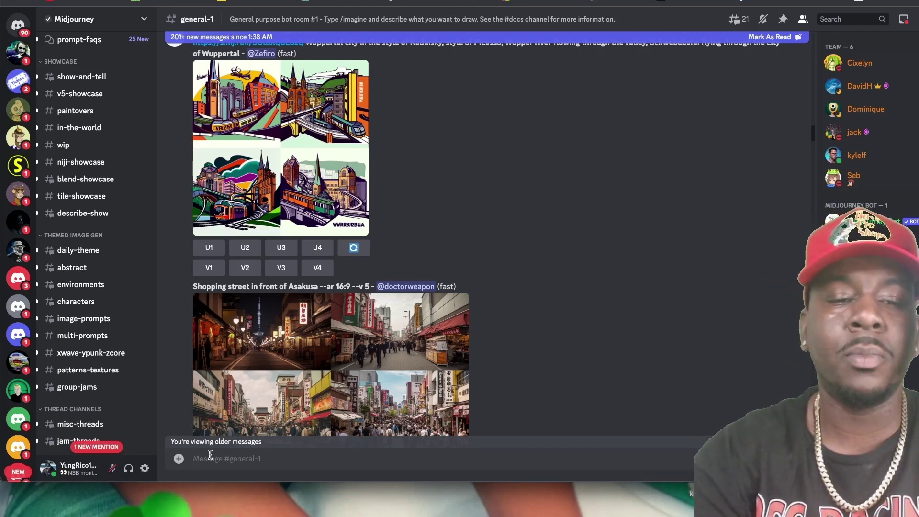
Submit an /imagine prompt in general-1 reading "cartoon frenchie fluffy with gold neckalce on white background"
{"action": "type", "text": "/"}
{"action": "key", "text": "Return"}
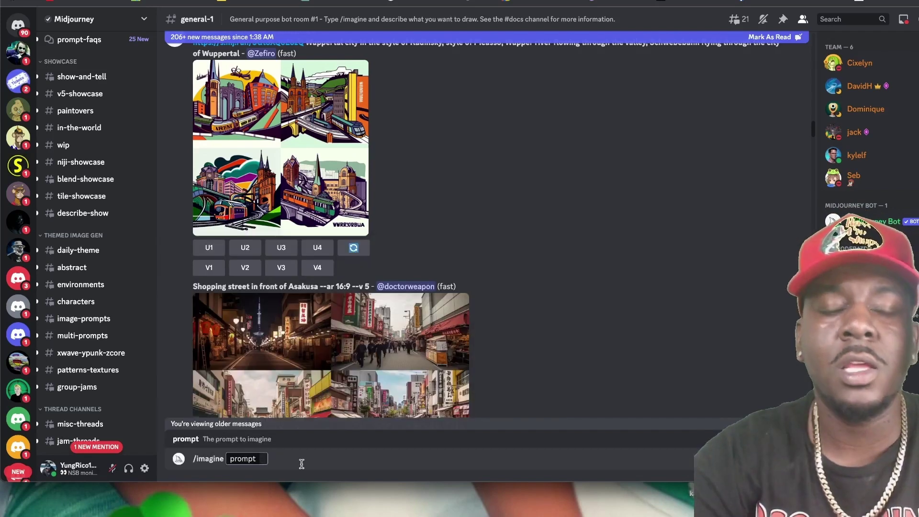
{"action": "type", "text": "car"}
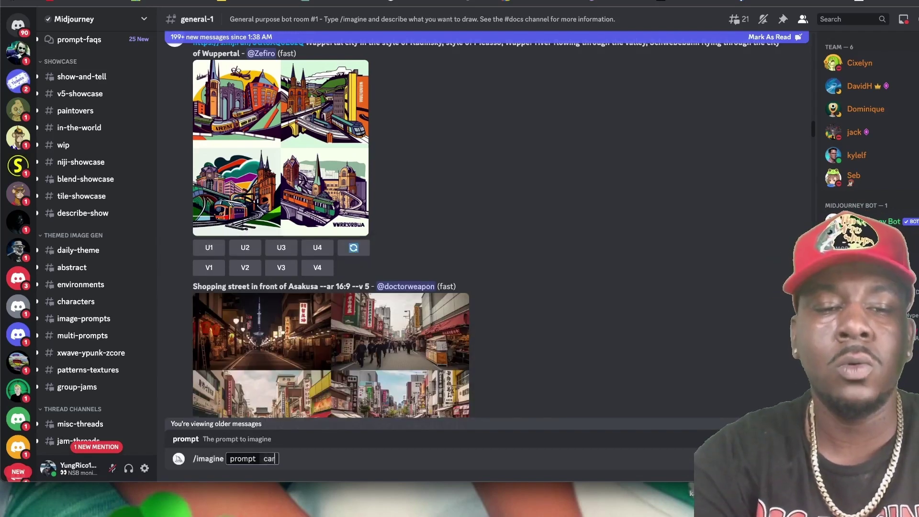
{"action": "type", "text": "toon frenchie fluf"}
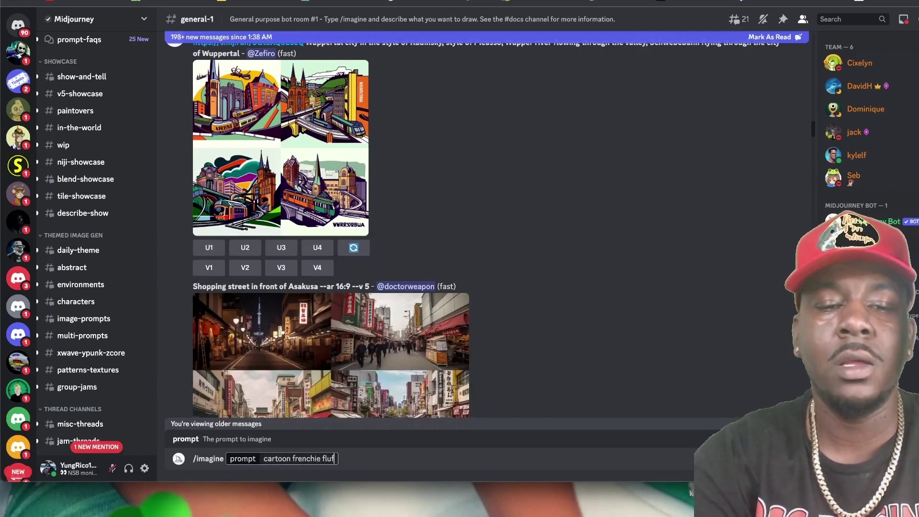
{"action": "type", "text": "fy with gold neckalce on"}
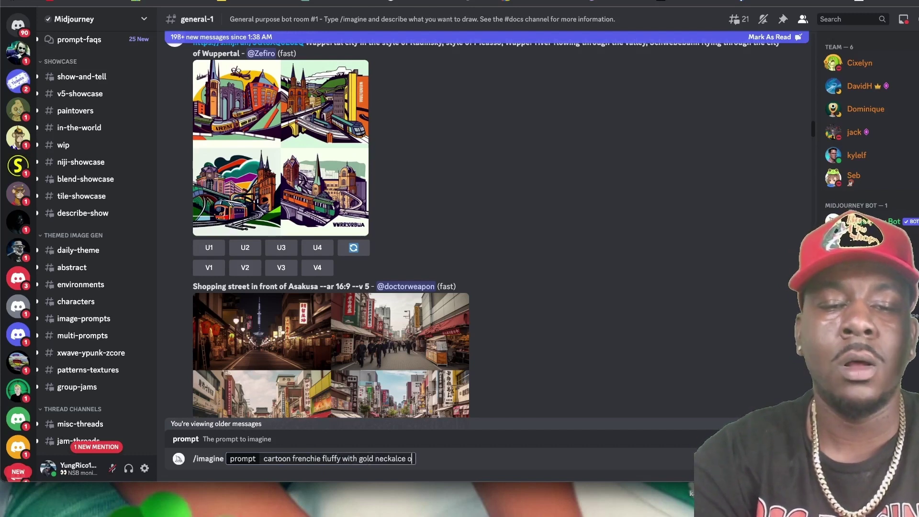
{"action": "type", "text": " white background"}
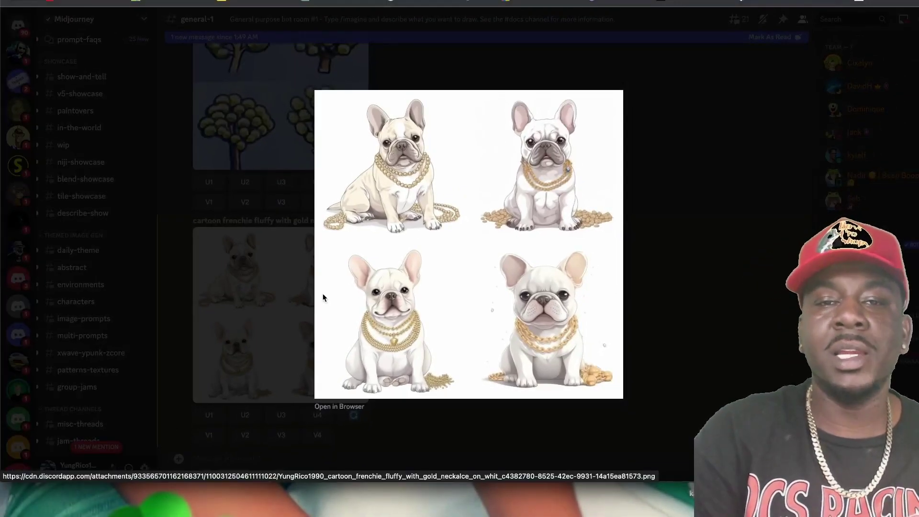
Close the enlarged preview, generate variations of the fourth French bulldog image, and open the new variation grid at full size
{"action": "key", "text": "Escape"}
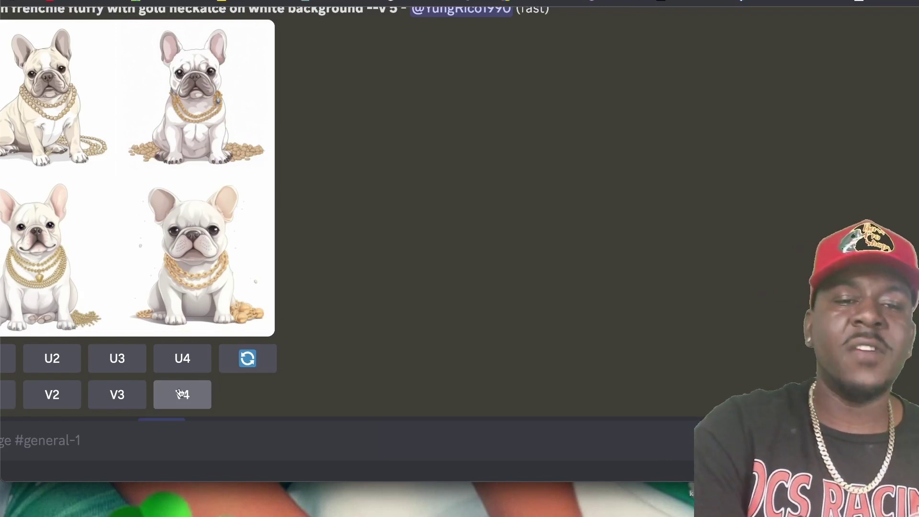
{"action": "left_click", "coordinate": [181, 393]}
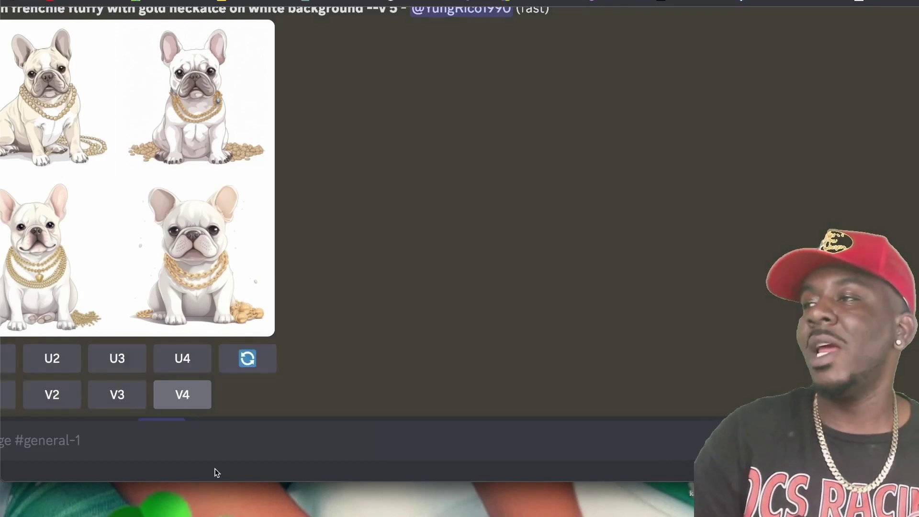
{"action": "left_click", "coordinate": [293, 90]}
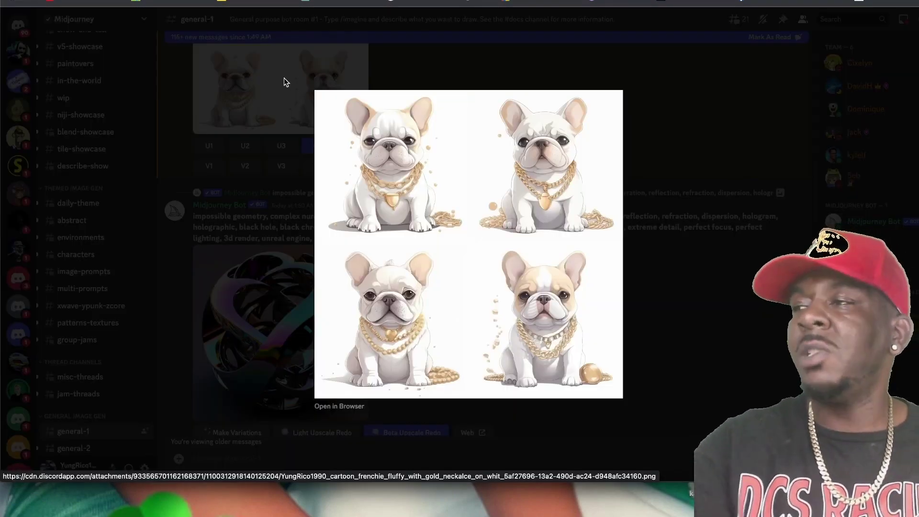
Save the enlarged French bulldog variation grid to the computer under its suggested file name
{"action": "right_click", "coordinate": [481, 190]}
{"action": "left_click", "coordinate": [497, 208]}
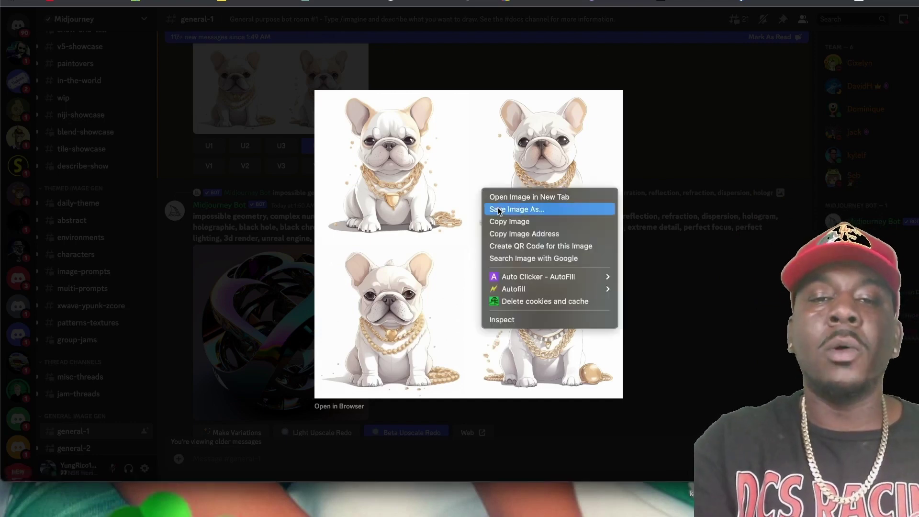
{"action": "key", "text": "Return"}
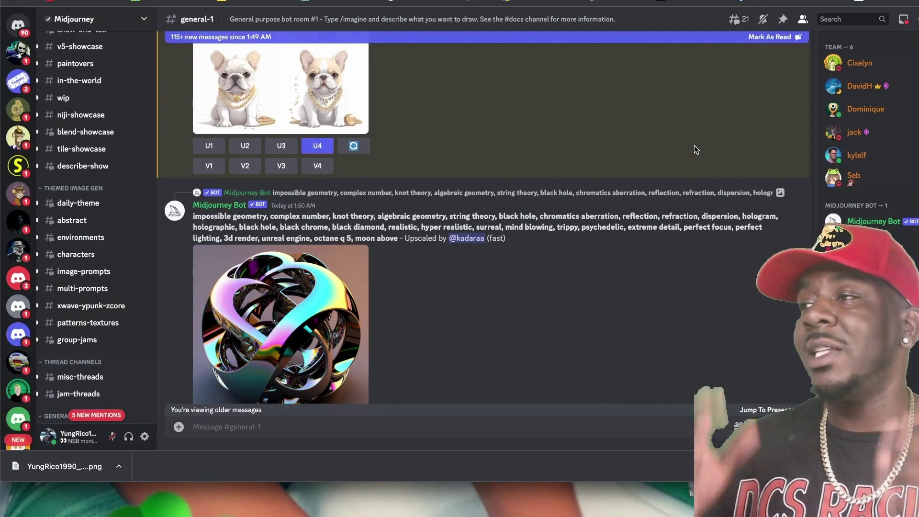
Switch to Etsy and search the marketplace for canvas wall art
{"action": "left_click", "coordinate": [421, 1]}
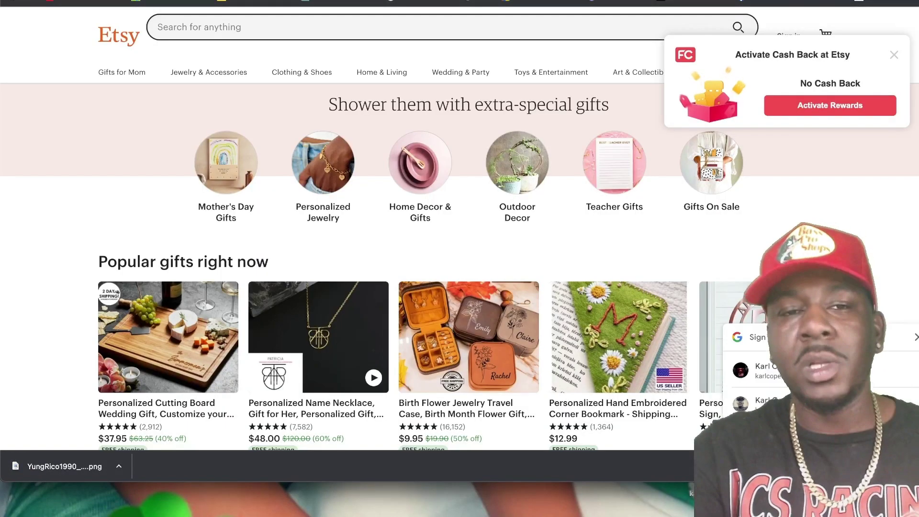
{"action": "left_click", "coordinate": [247, 28]}
{"action": "type", "text": "ca"}
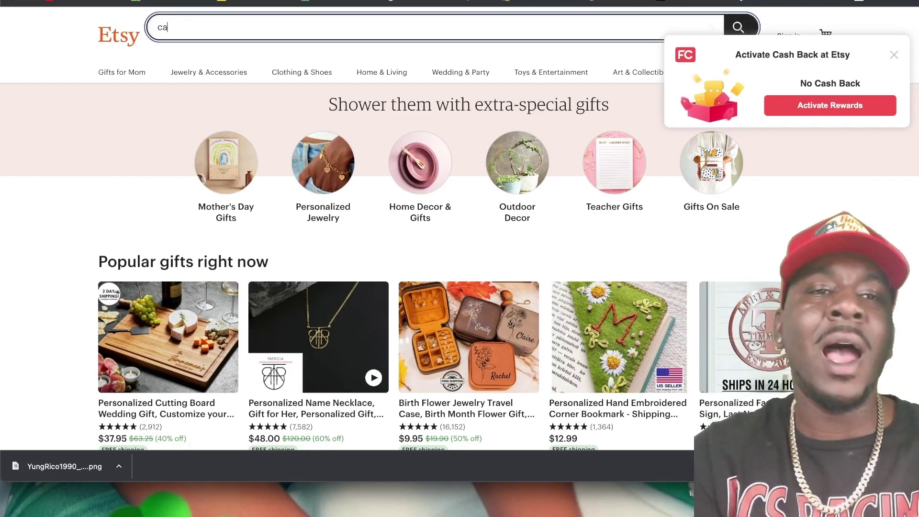
{"action": "type", "text": "nvas a"}
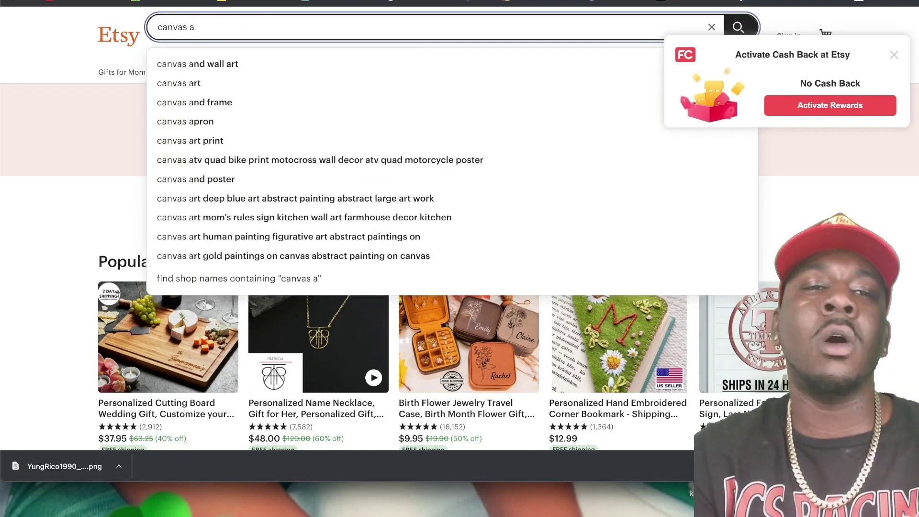
{"action": "key", "text": "BackSpace"}
{"action": "type", "text": "wa"}
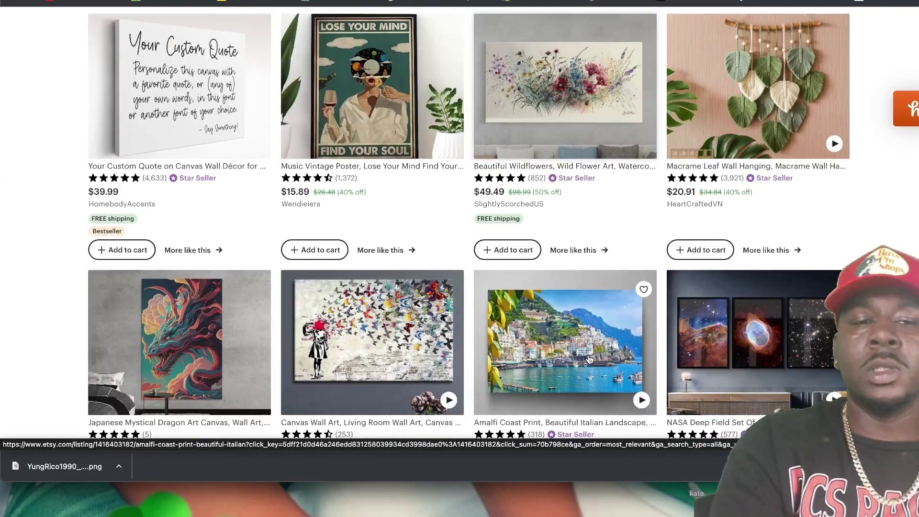
Browse the canvas wall art listings to see which designs sellers offer and at what prices
{"action": "scroll", "coordinate": [589, 359], "scroll_direction": "down", "scroll_amount": 1}
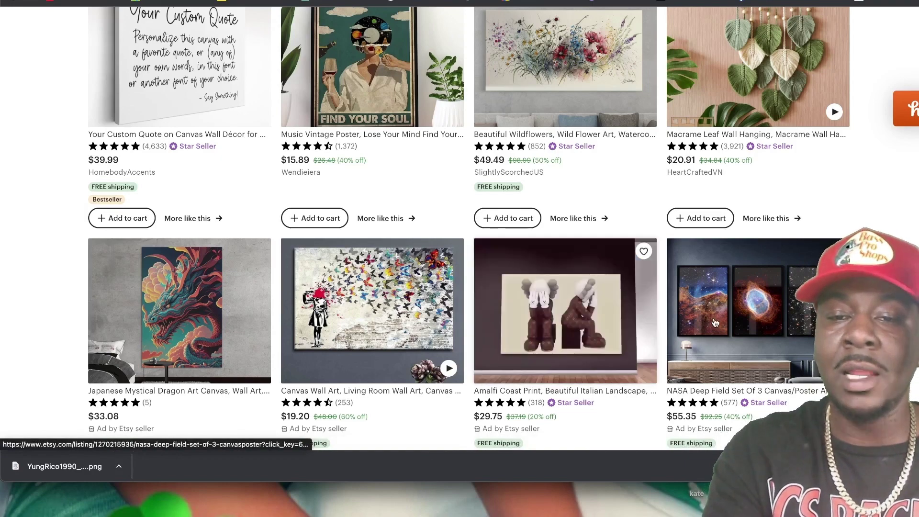
{"action": "scroll", "coordinate": [750, 315], "scroll_direction": "down", "scroll_amount": 8}
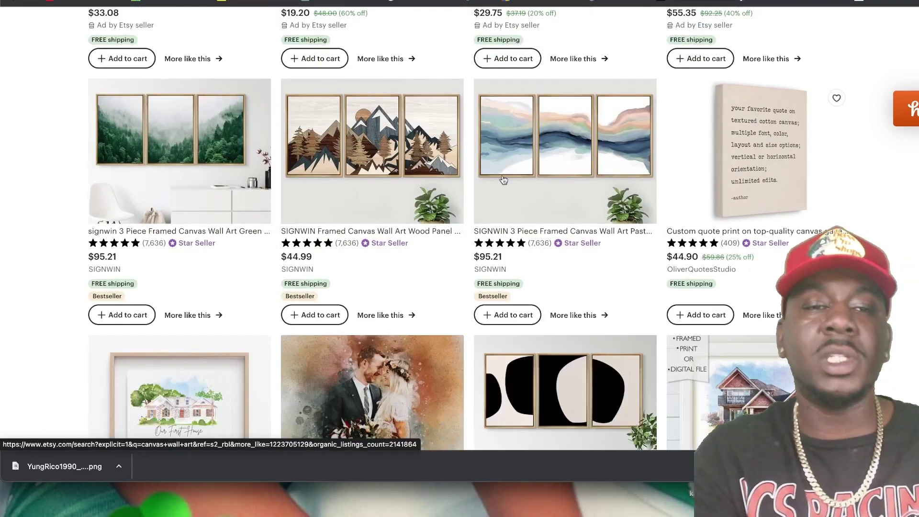
{"action": "scroll", "coordinate": [499, 143], "scroll_direction": "down", "scroll_amount": 4}
{"action": "scroll", "coordinate": [499, 144], "scroll_direction": "down", "scroll_amount": 7}
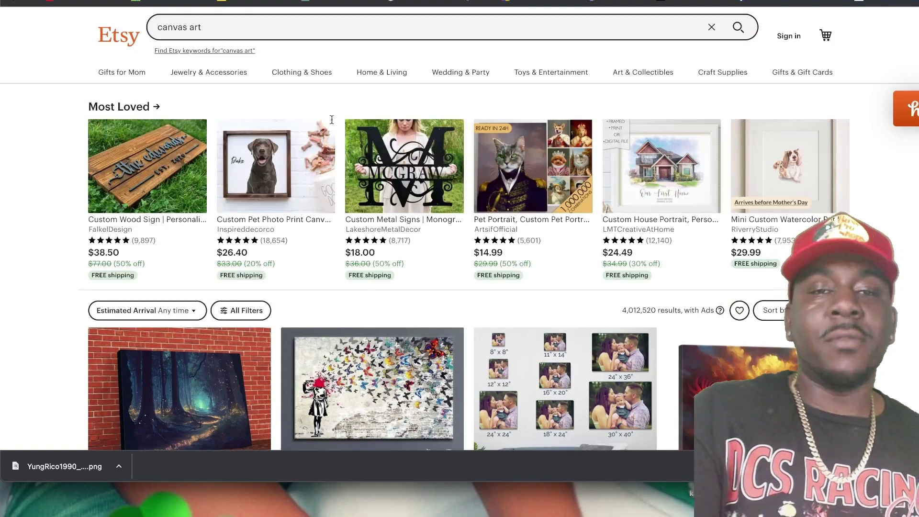
Examine the canvas art search results for designs, prices and review ratings that could inspire an image prompt
{"action": "scroll", "coordinate": [407, 144], "scroll_direction": "down", "scroll_amount": 2}
{"action": "scroll", "coordinate": [431, 143], "scroll_direction": "up", "scroll_amount": 2}
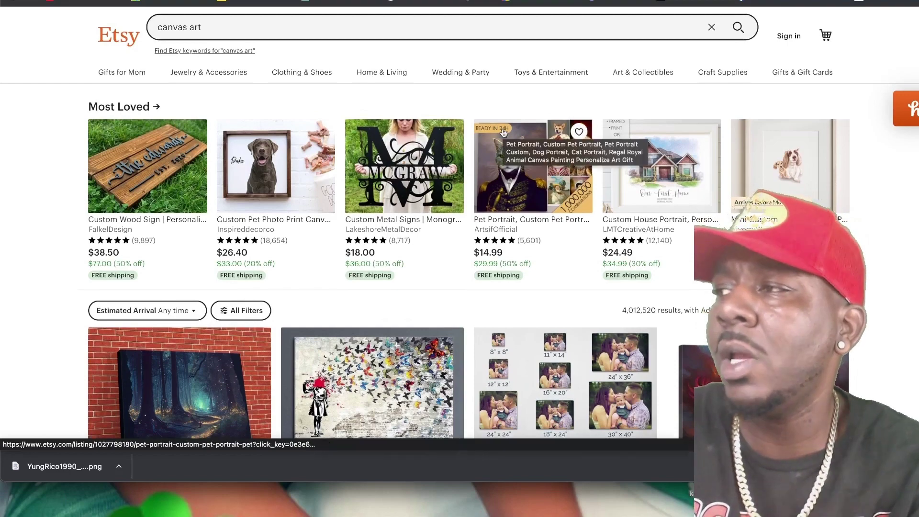
{"action": "scroll", "coordinate": [799, 202], "scroll_direction": "down", "scroll_amount": 4}
{"action": "scroll", "coordinate": [798, 202], "scroll_direction": "down", "scroll_amount": 1}
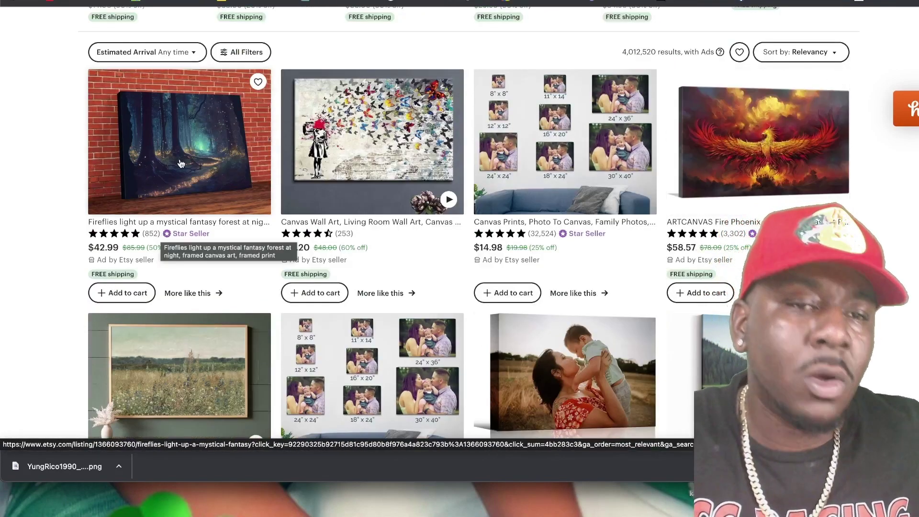
{"action": "scroll", "coordinate": [199, 133], "scroll_direction": "down", "scroll_amount": 1}
{"action": "scroll", "coordinate": [199, 133], "scroll_direction": "down", "scroll_amount": 4}
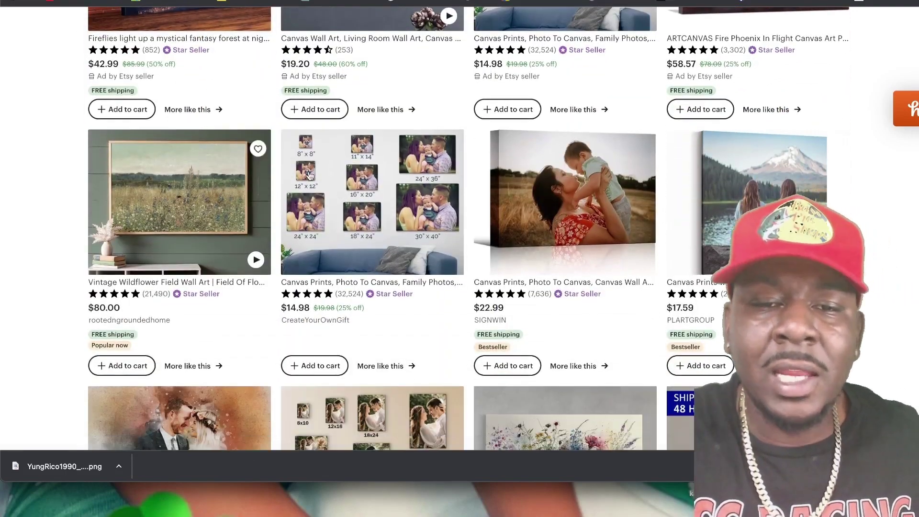
{"action": "scroll", "coordinate": [607, 247], "scroll_direction": "down", "scroll_amount": 4}
{"action": "scroll", "coordinate": [607, 246], "scroll_direction": "down", "scroll_amount": 7}
{"action": "scroll", "coordinate": [689, 218], "scroll_direction": "down", "scroll_amount": 4}
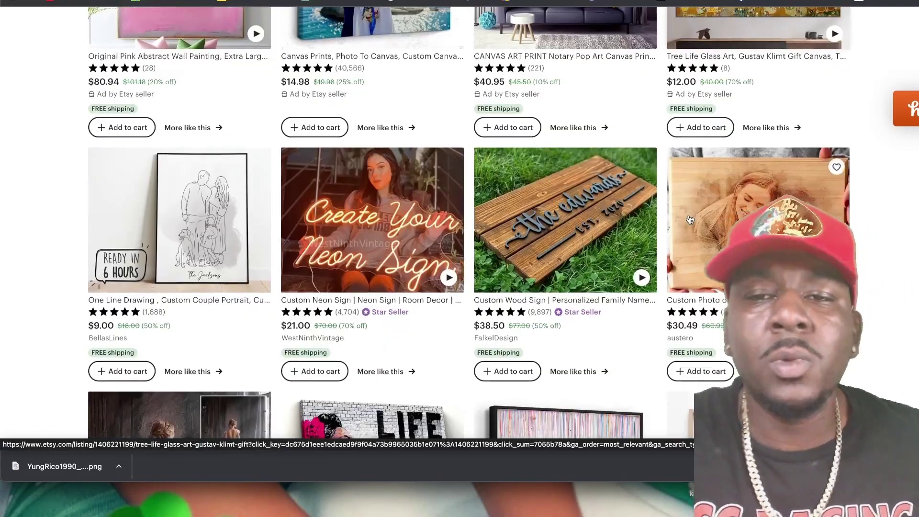
{"action": "scroll", "coordinate": [690, 218], "scroll_direction": "down", "scroll_amount": 4}
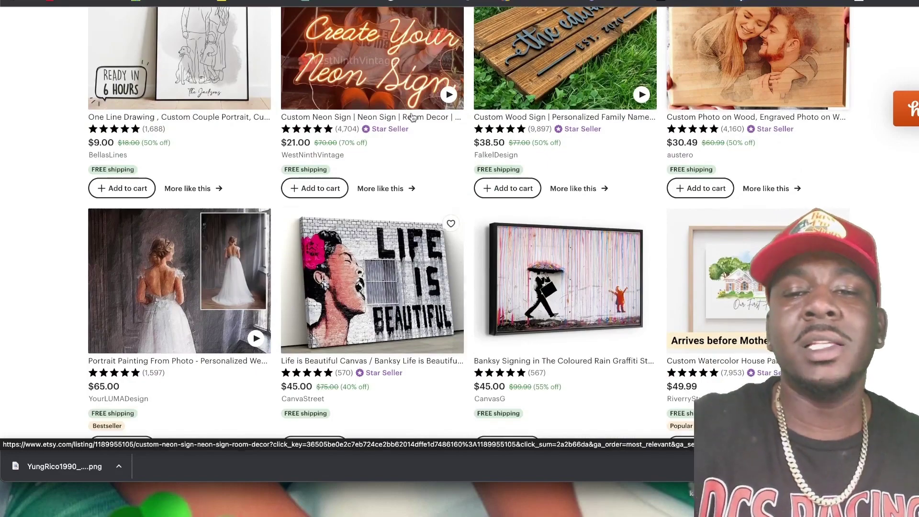
{"action": "scroll", "coordinate": [412, 118], "scroll_direction": "down", "scroll_amount": 6}
{"action": "scroll", "coordinate": [412, 117], "scroll_direction": "down", "scroll_amount": 1}
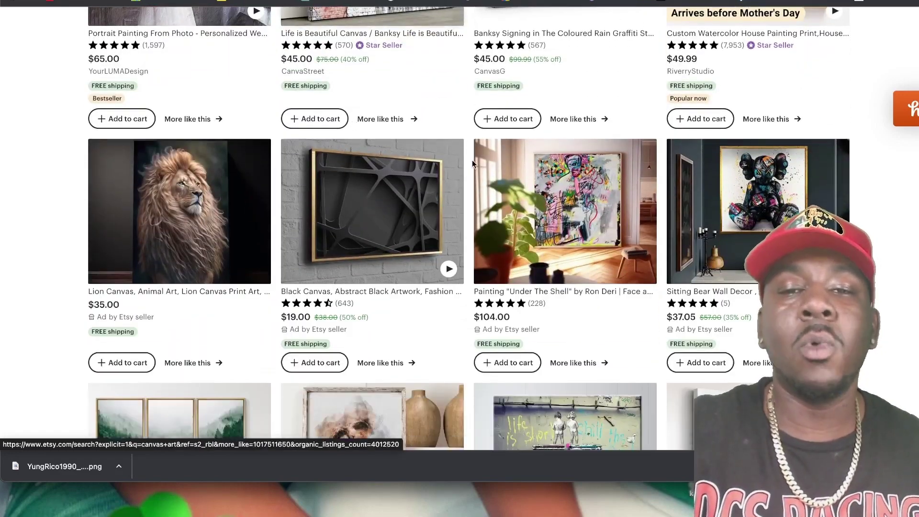
{"action": "scroll", "coordinate": [472, 164], "scroll_direction": "up", "scroll_amount": 5}
{"action": "scroll", "coordinate": [472, 160], "scroll_direction": "up", "scroll_amount": 15}
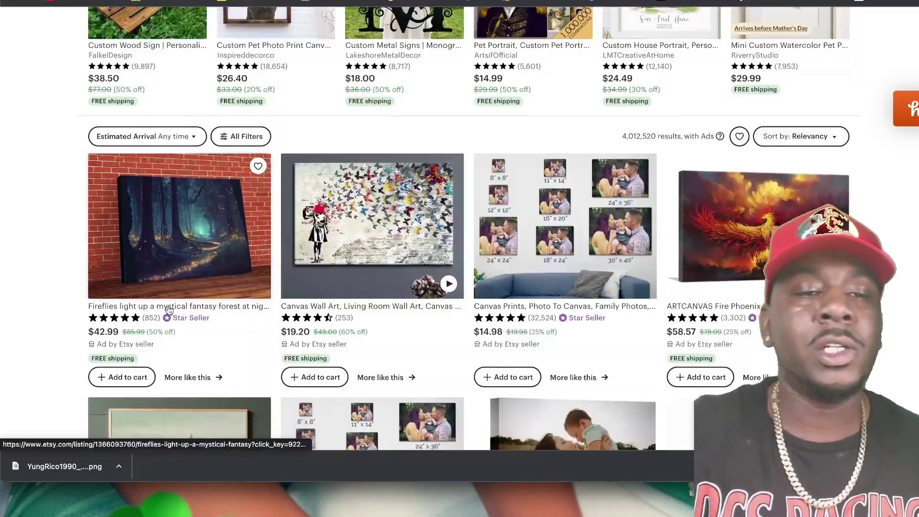
Open the listing for the fireflies mystical forest canvas and select its full title text
{"action": "left_click", "coordinate": [169, 310]}
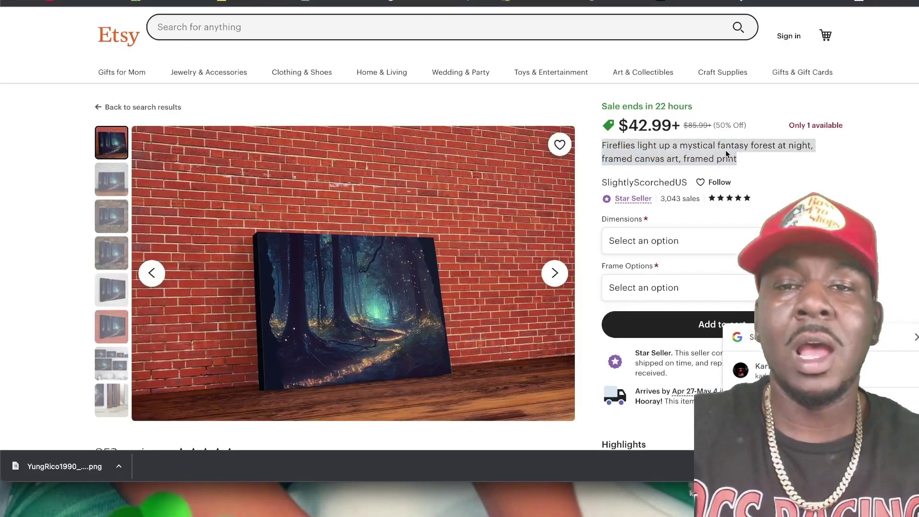
{"action": "triple_click", "coordinate": [727, 153]}
{"action": "left_click", "coordinate": [740, 156]}
{"action": "left_click_drag", "start_coordinate": [746, 161], "coordinate": [601, 146]}
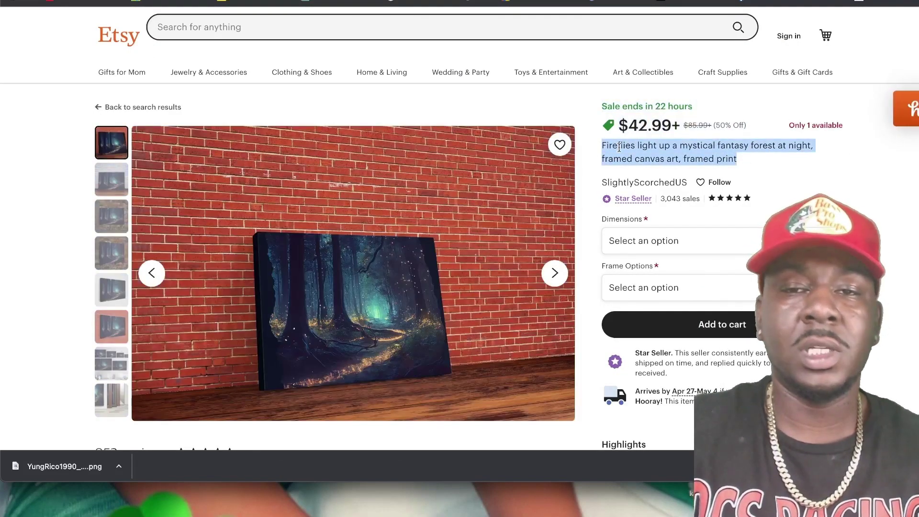
Switch to Midjourney on Discord and submit the /imagine prompt "Fireflies light up a mystical fantasy forest at night landscape hyper real, super detaild 8k"
{"action": "key", "text": "ctrl+Tab"}
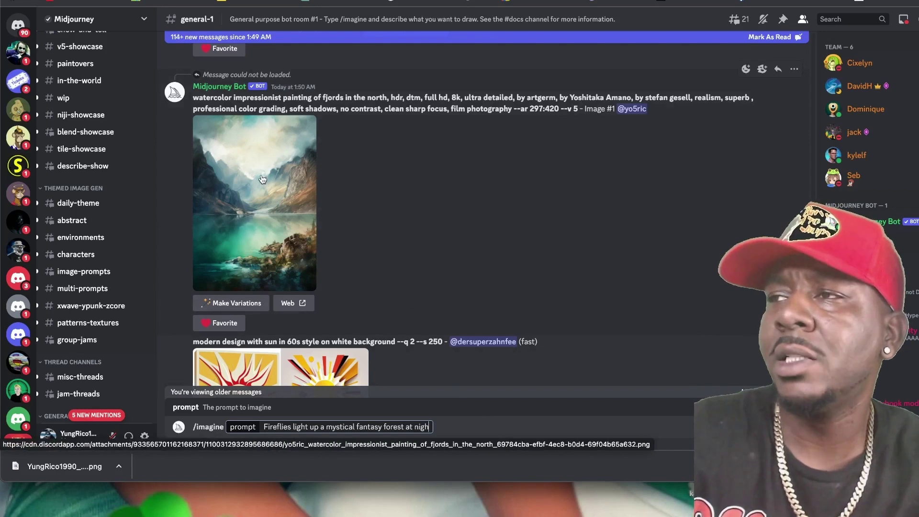
{"action": "type", "text": "t"}
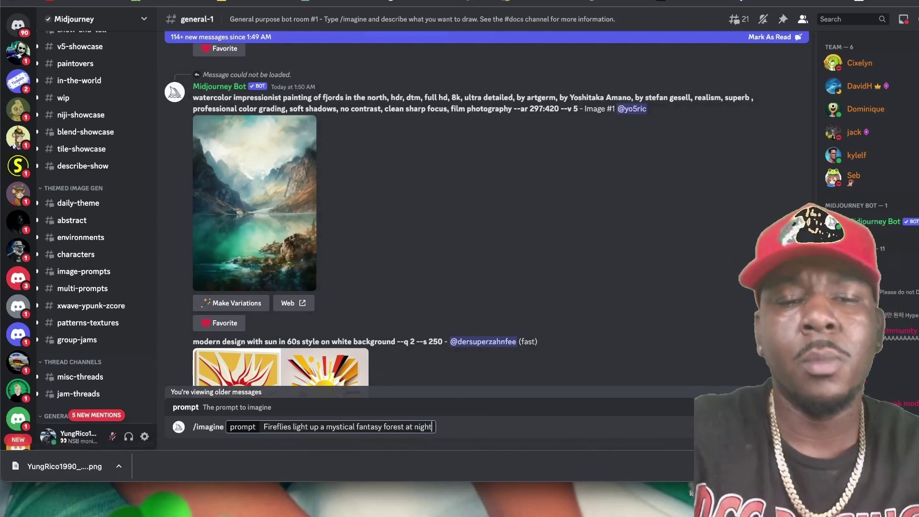
{"action": "type", "text": " land"}
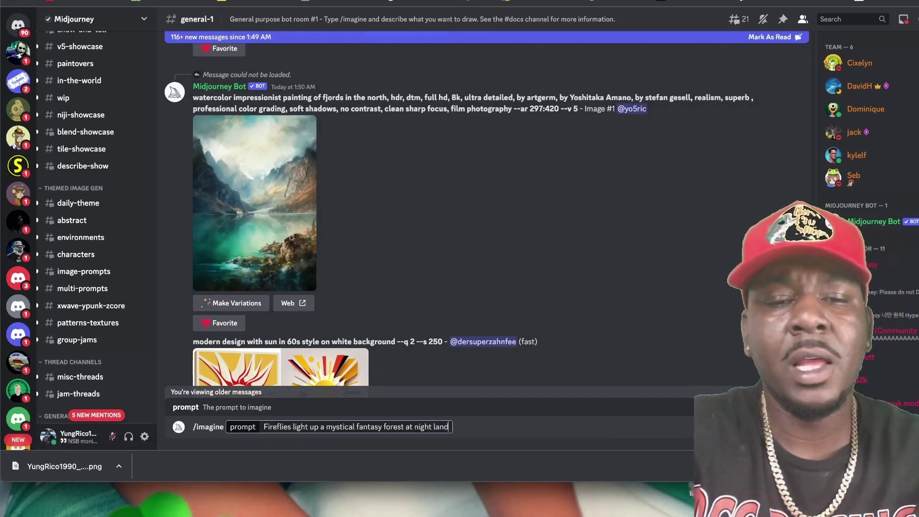
{"action": "type", "text": "scape hyper"}
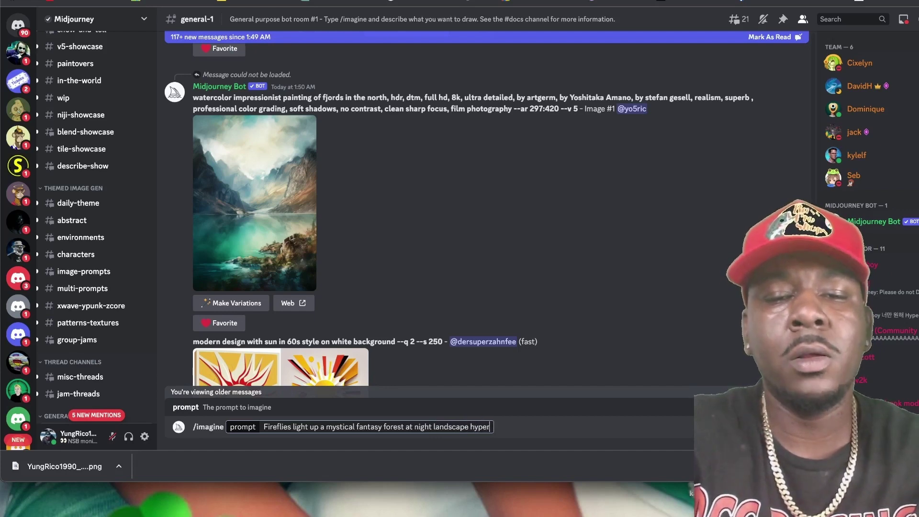
{"action": "type", "text": " real, super detail"}
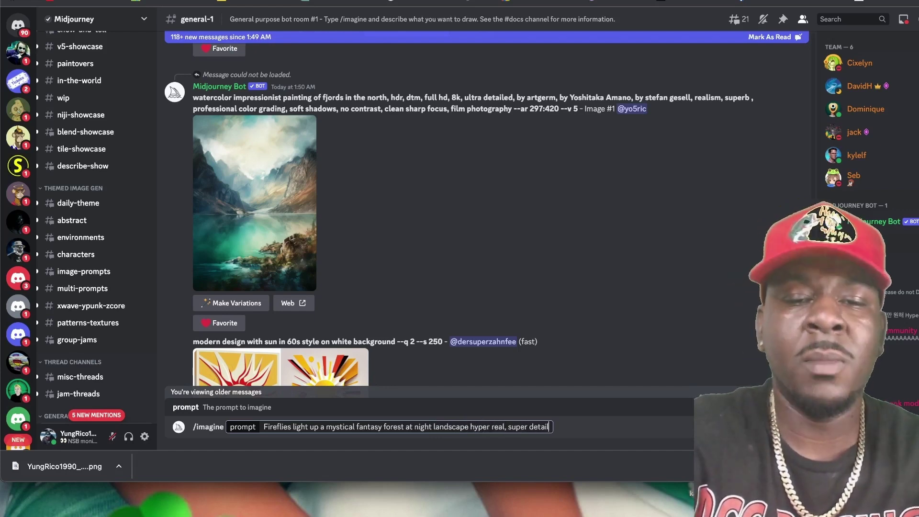
{"action": "type", "text": "d 8k"}
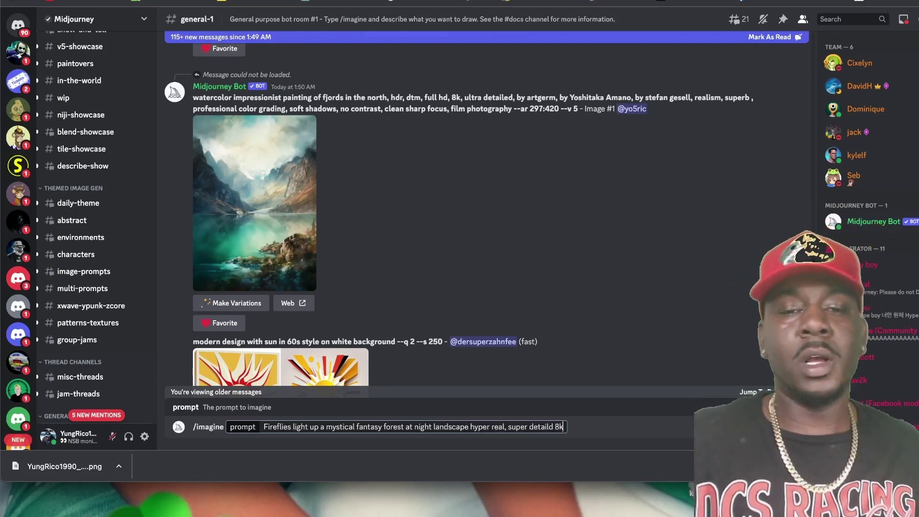
{"action": "key", "text": "Return"}
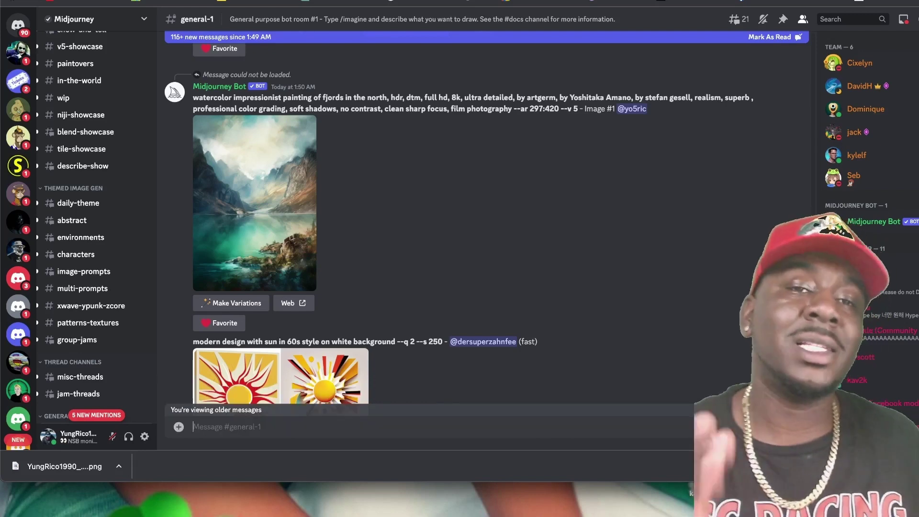
Find the generated fireflies forest grid in the channel and open it at full size
{"action": "scroll", "coordinate": [440, 286], "scroll_direction": "down", "scroll_amount": 3}
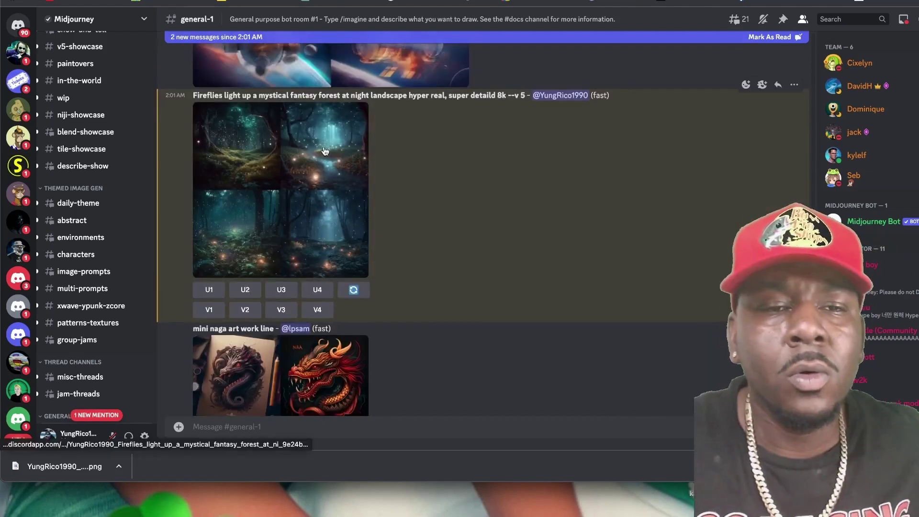
{"action": "left_click", "coordinate": [323, 150]}
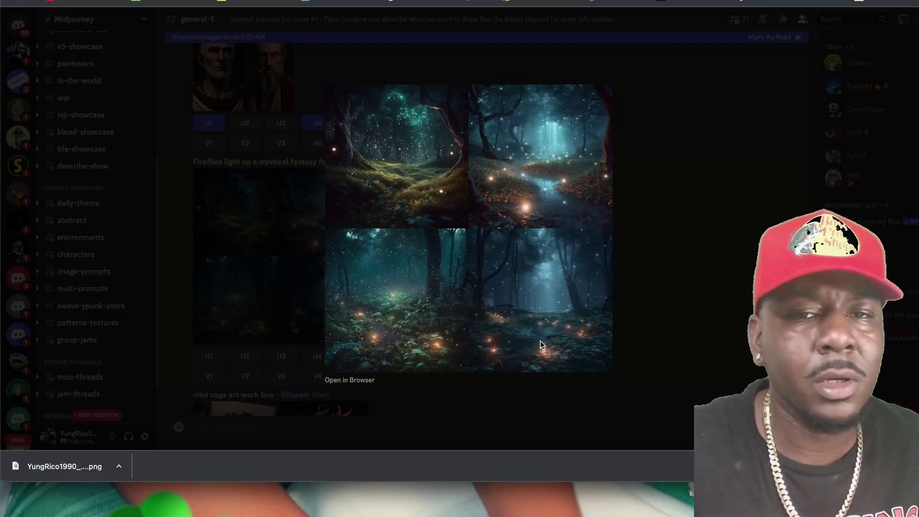
Save the generated fireflies forest image to the computer and go back to the Etsy canvas art results
{"action": "left_click", "coordinate": [663, 172]}
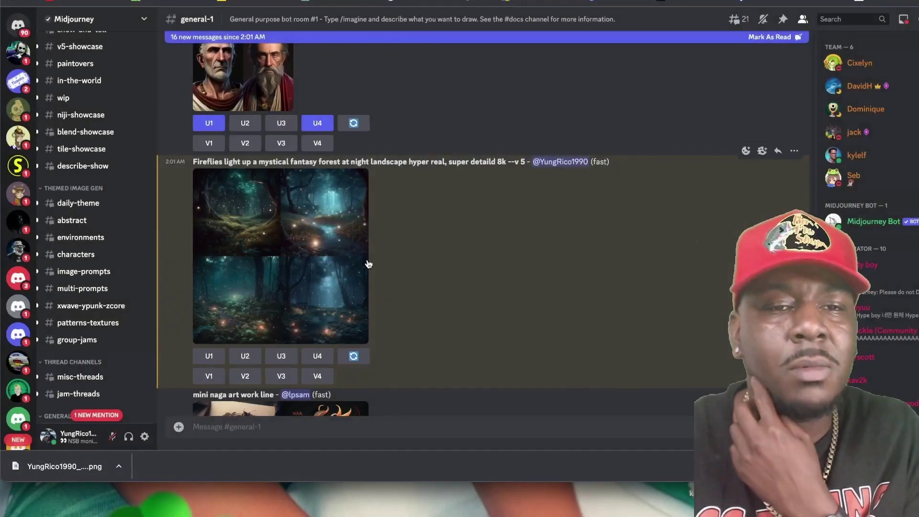
{"action": "left_click", "coordinate": [327, 232]}
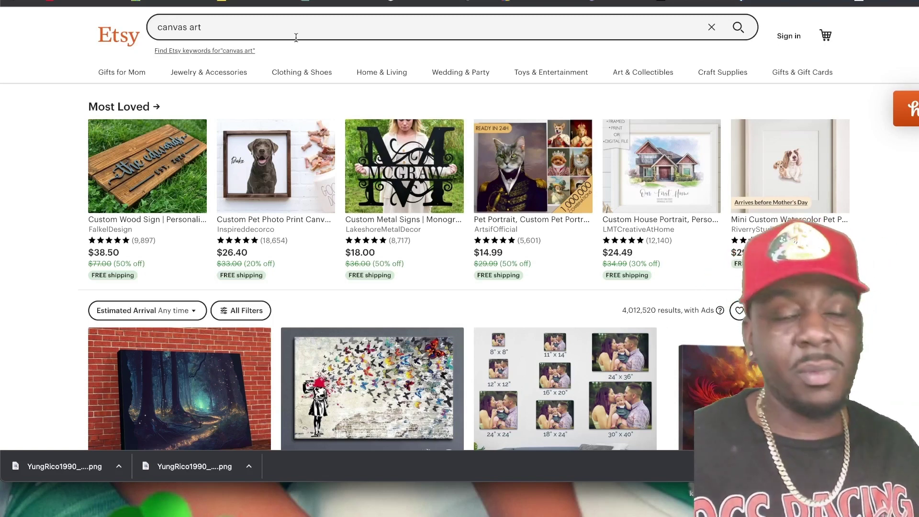
{"action": "scroll", "coordinate": [296, 37], "scroll_direction": "down", "scroll_amount": 2}
{"action": "scroll", "coordinate": [419, 103], "scroll_direction": "up", "scroll_amount": 1}
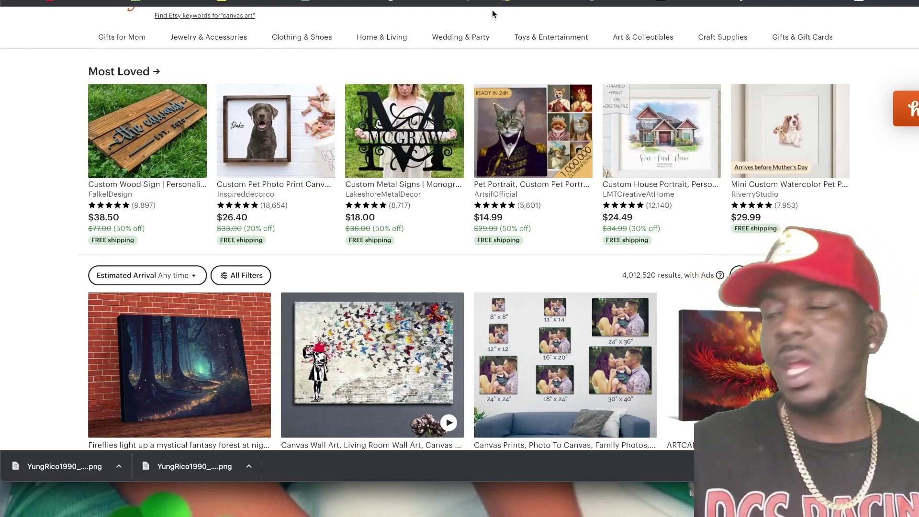
Search Google Images for "png of lebron james" and save the PNG Play picture of him in the yellow Lakers jersey
{"action": "left_click", "coordinate": [415, 1]}
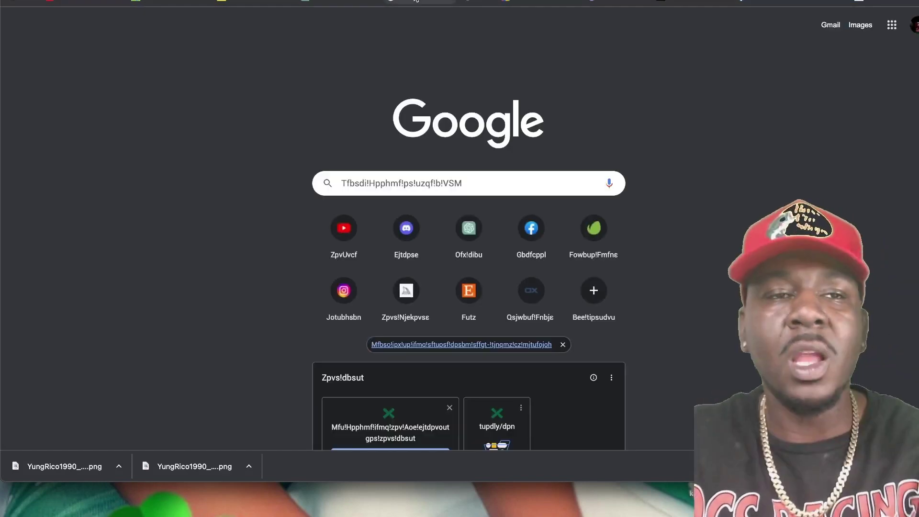
{"action": "type", "text": "png of leb"}
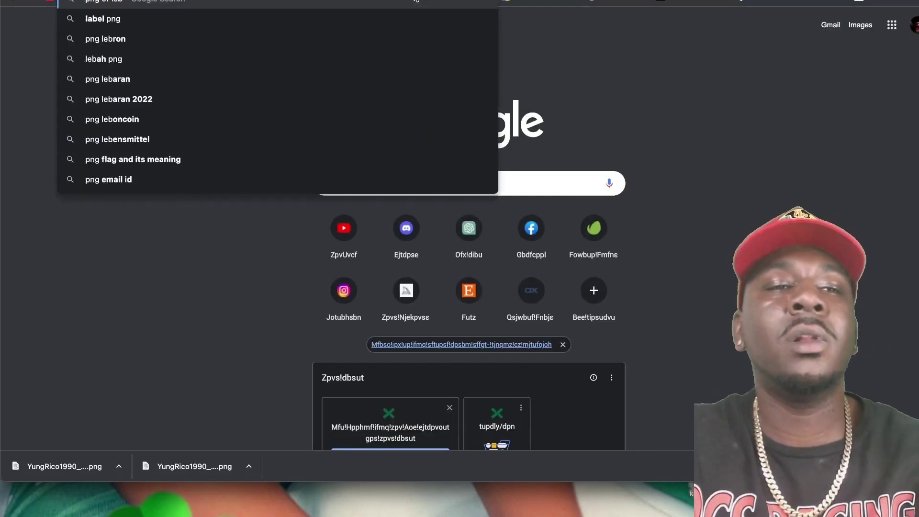
{"action": "type", "text": "ron james"}
{"action": "key", "text": "Return"}
{"action": "left_click", "coordinate": [138, 67]}
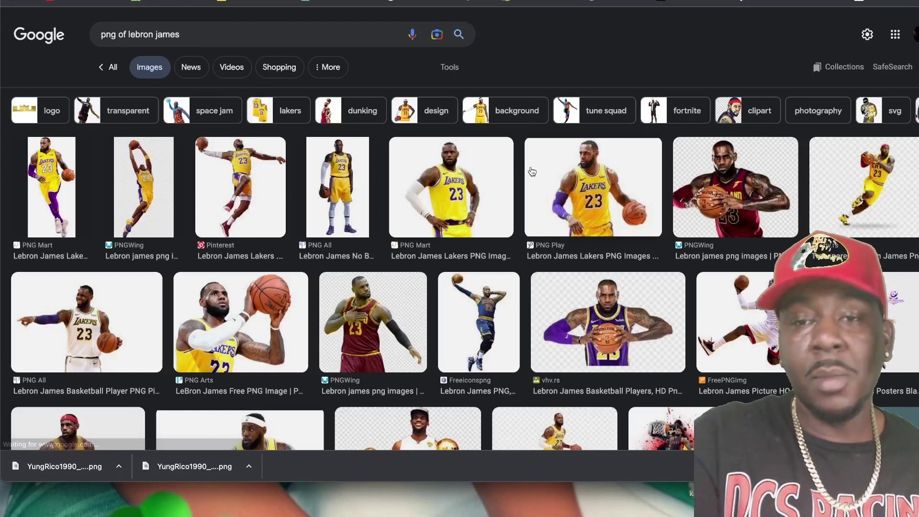
{"action": "left_click", "coordinate": [598, 180]}
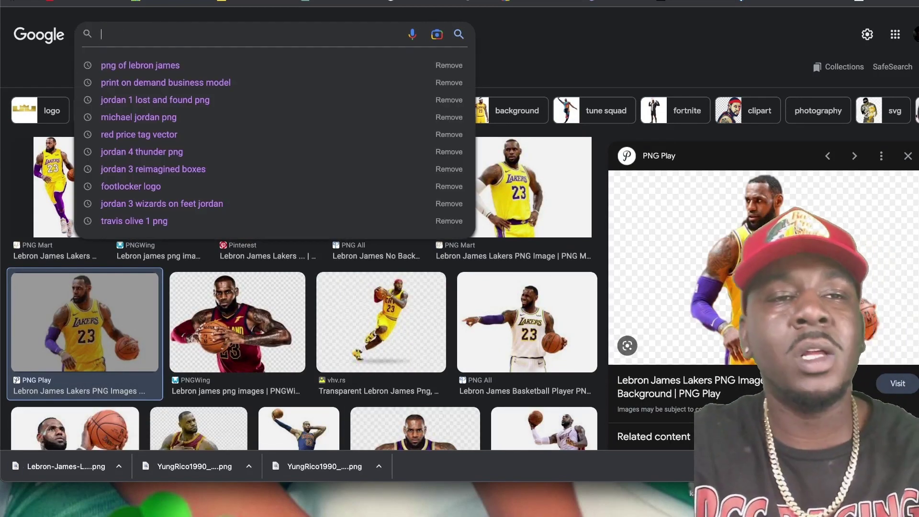
Search Google Images for a gladiator arena and save the Adobe Stock picture of the gladiator facing the crowd
{"action": "type", "text": "gladio"}
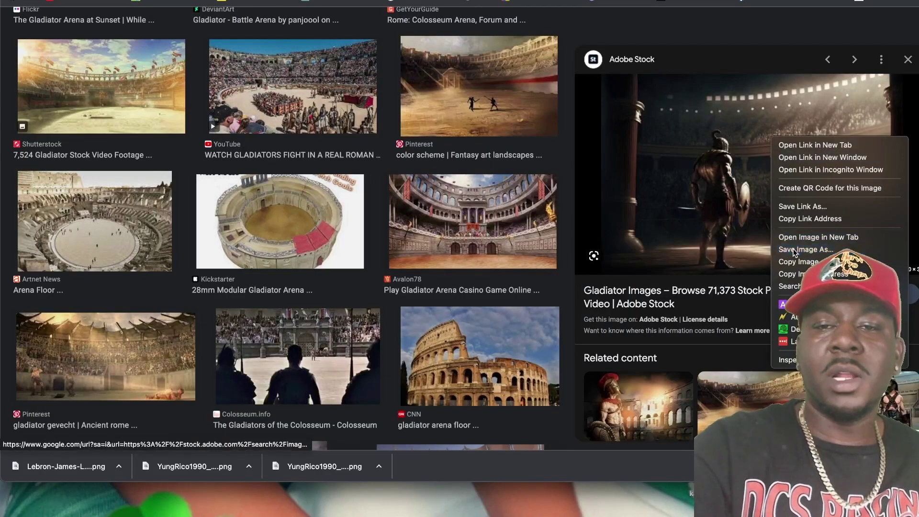
{"action": "left_click", "coordinate": [794, 249]}
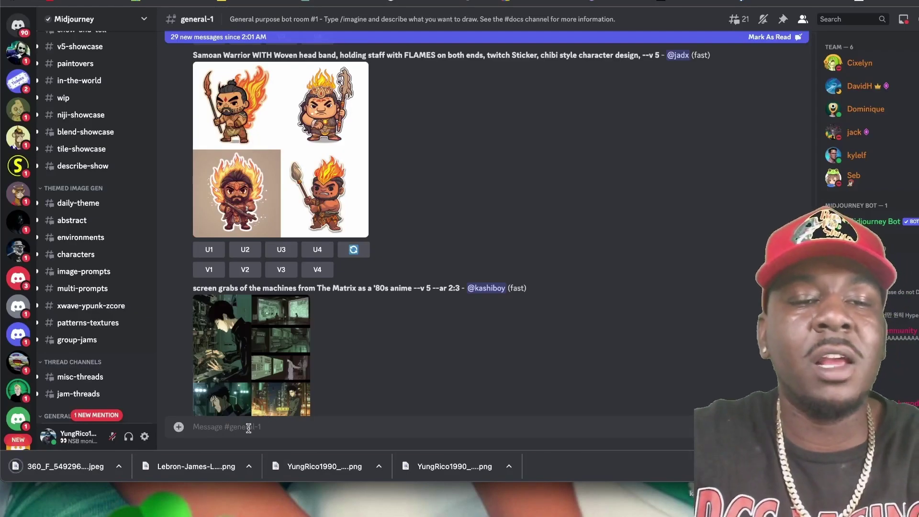
Switch to Midjourney on Discord and set up a /blend with the Lebron James PNG as image1 and the gladiator JPEG as image2
{"action": "left_click", "coordinate": [228, 430]}
{"action": "type", "text": "/"}
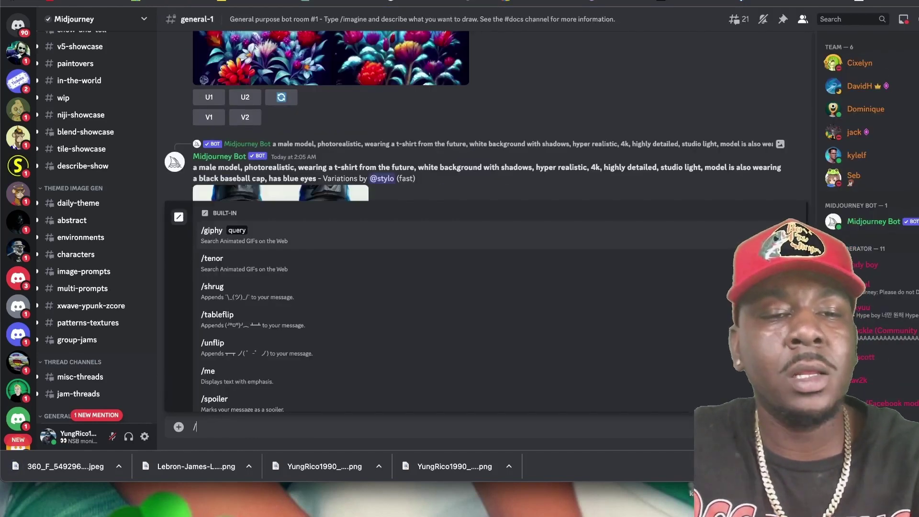
{"action": "type", "text": "blend"}
{"action": "left_click", "coordinate": [238, 389]}
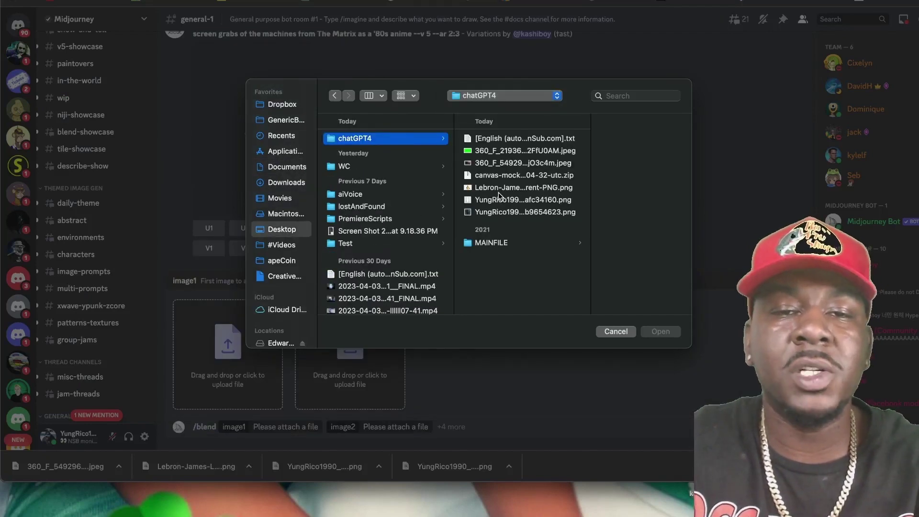
{"action": "left_click", "coordinate": [498, 189]}
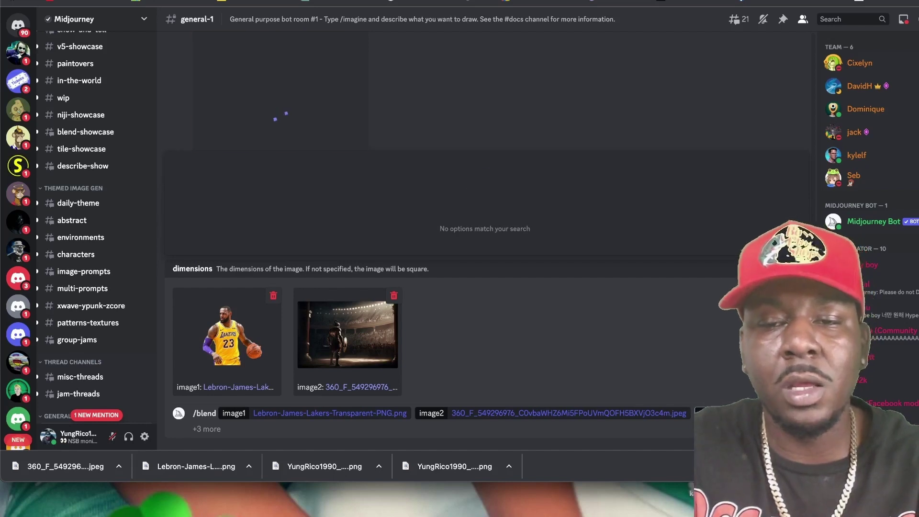
{"action": "key", "text": "Return"}
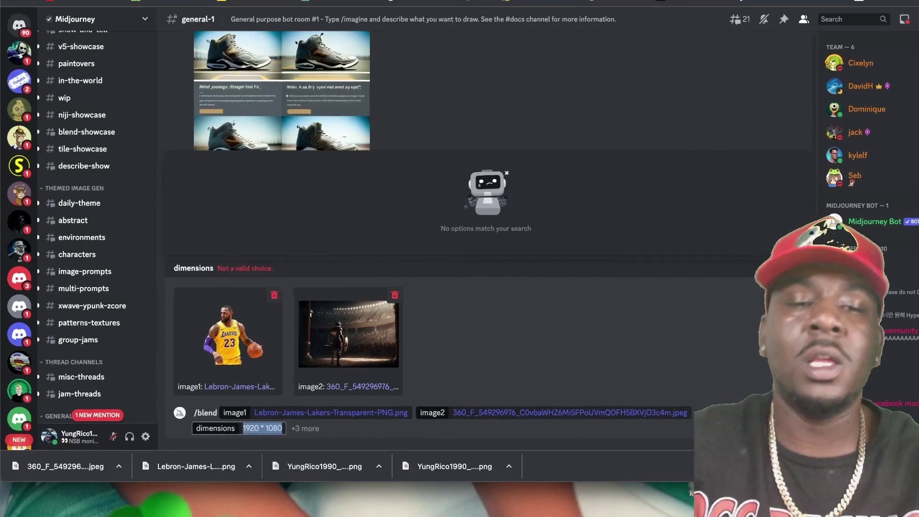
{"action": "key", "text": "BackSpace"}
{"action": "key", "text": "BackSpace"}
Submit the blend of the two pictures and save the generated image grid in the chatGPT4 folder
{"action": "scroll", "coordinate": [515, 146], "scroll_direction": "down", "scroll_amount": 2}
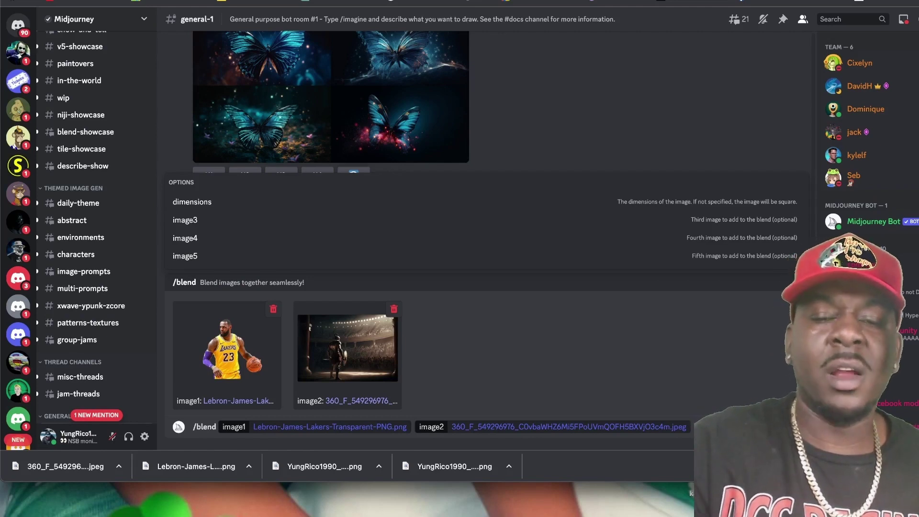
{"action": "key", "text": "Return"}
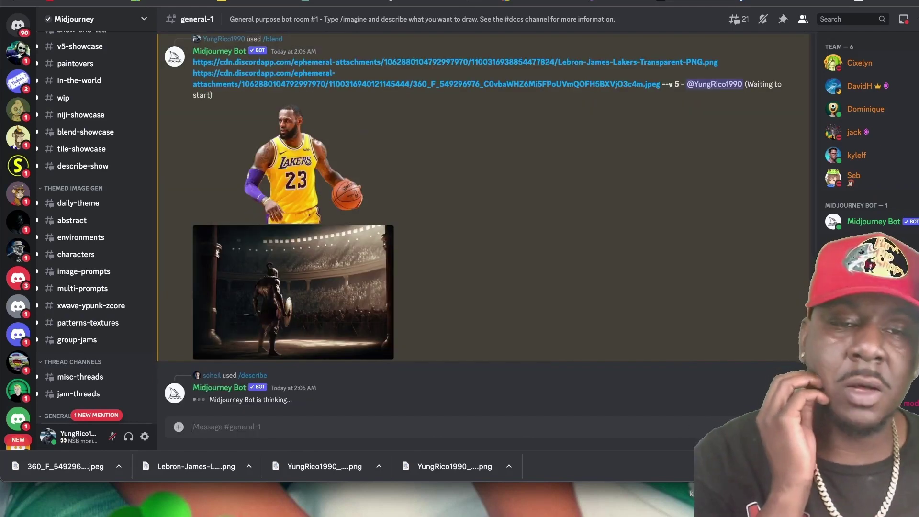
{"action": "right_click", "coordinate": [536, 175]}
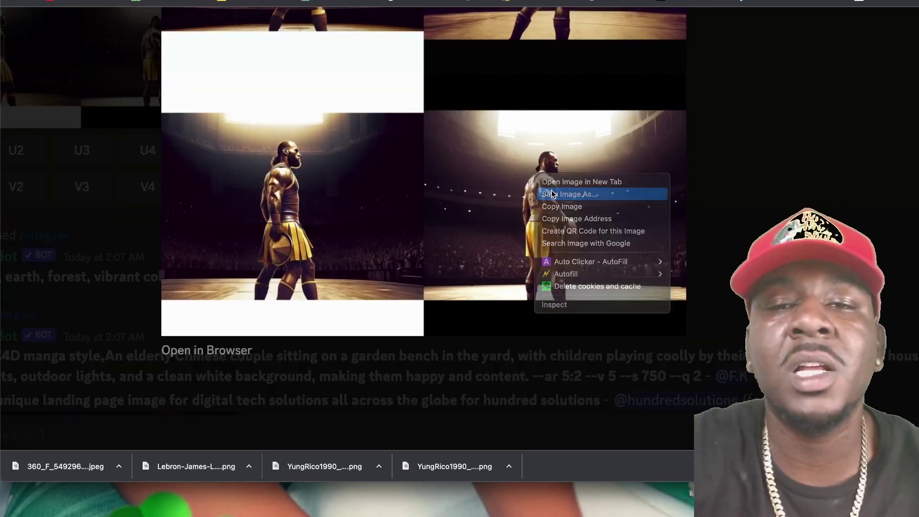
{"action": "left_click", "coordinate": [553, 195]}
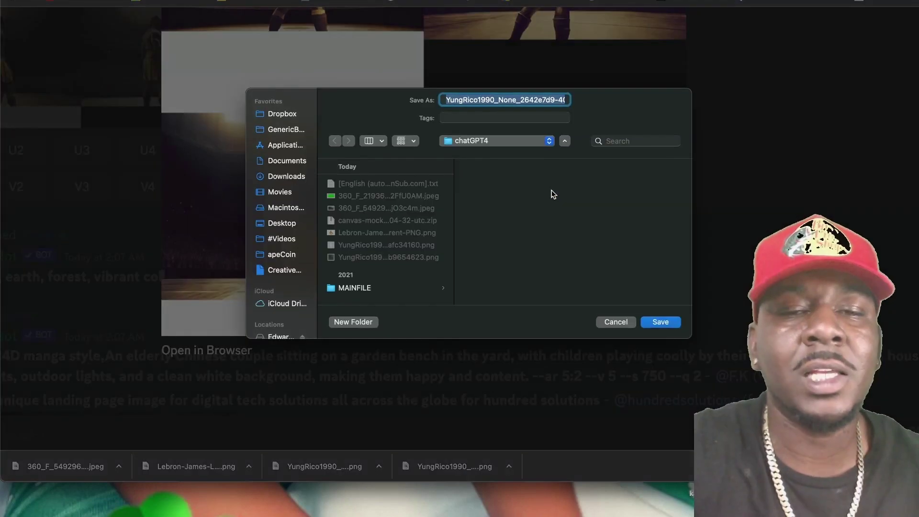
{"action": "key", "text": "Return"}
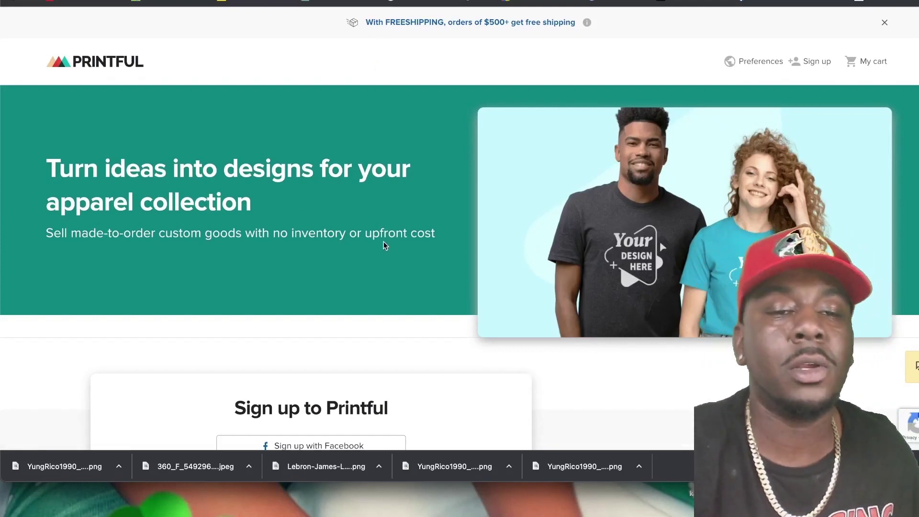
Switch to Printful and sign up with an existing Google account
{"action": "scroll", "coordinate": [384, 246], "scroll_direction": "down", "scroll_amount": 3}
{"action": "left_click", "coordinate": [331, 334]}
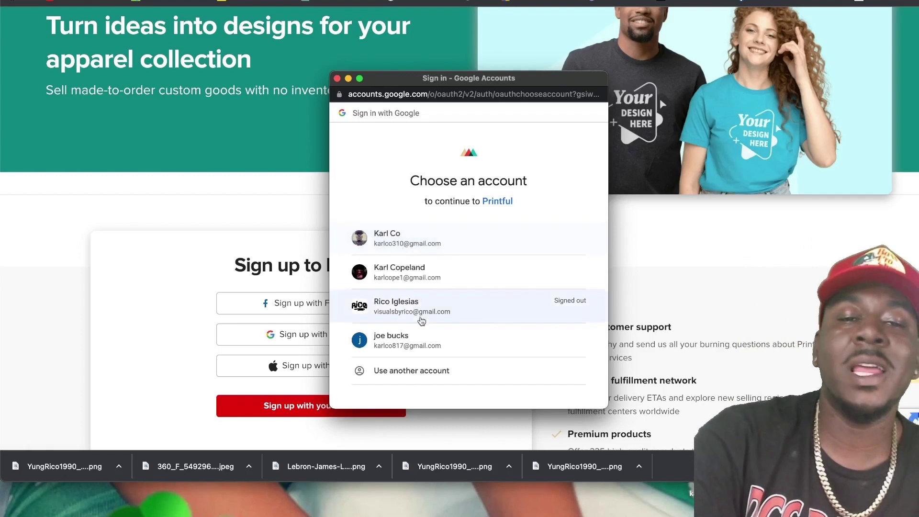
{"action": "left_click", "coordinate": [421, 331]}
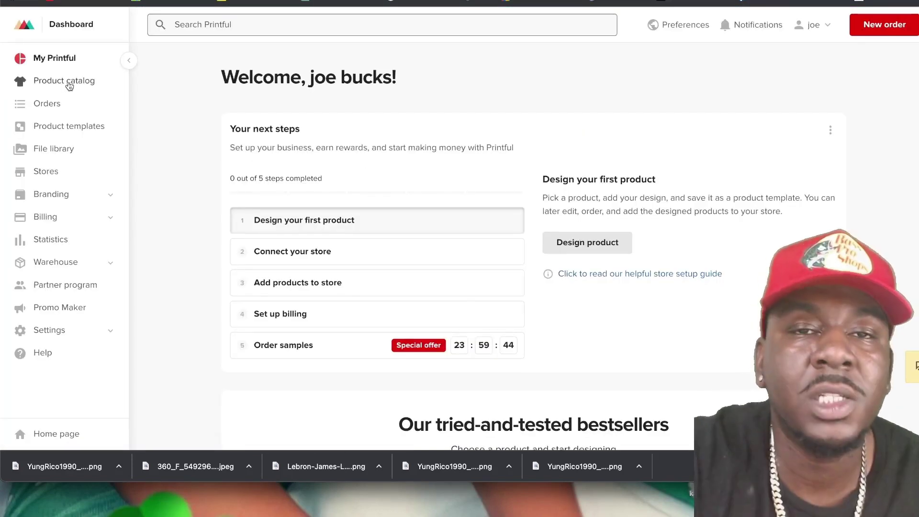
Open the product catalog and look through the wall art types under Home & living
{"action": "left_click", "coordinate": [69, 83]}
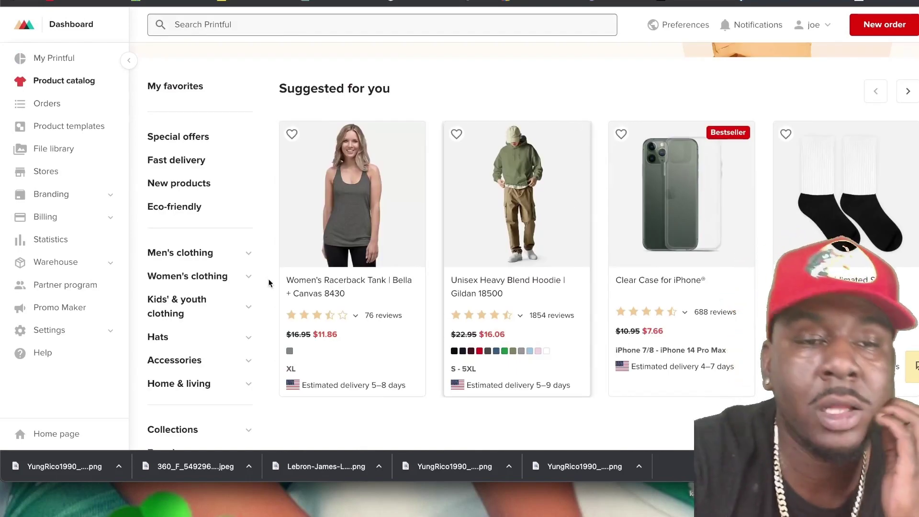
{"action": "left_click", "coordinate": [254, 382]}
{"action": "scroll", "coordinate": [255, 379], "scroll_direction": "down", "scroll_amount": 2}
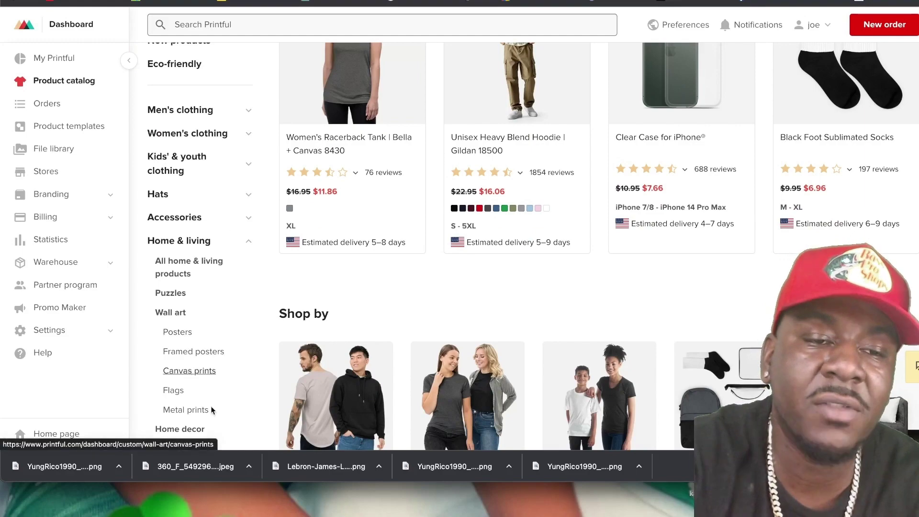
{"action": "scroll", "coordinate": [225, 432], "scroll_direction": "down", "scroll_amount": 1}
{"action": "scroll", "coordinate": [263, 263], "scroll_direction": "up", "scroll_amount": 10}
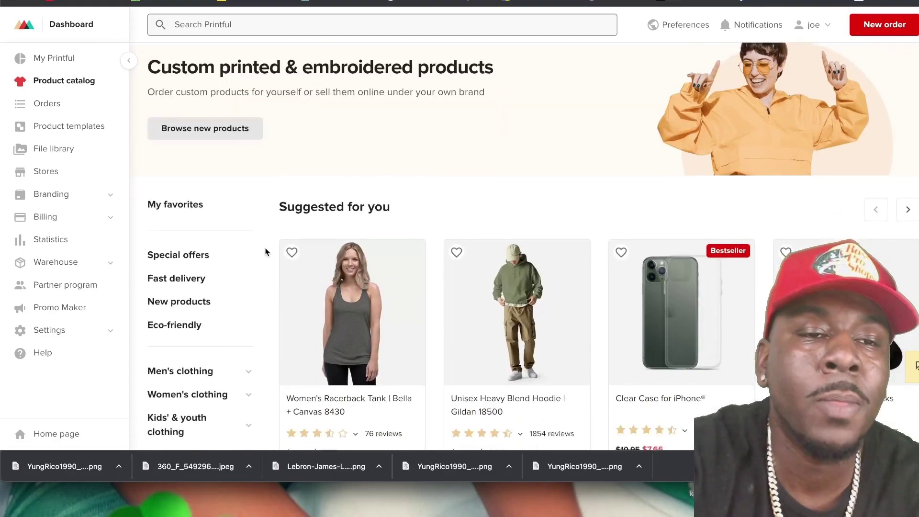
Open the Unisex Premium Hoodie | Cotton Heritage M2580 from the catalog and choose DTG printing as its technique
{"action": "scroll", "coordinate": [366, 171], "scroll_direction": "down", "scroll_amount": 15}
{"action": "left_click", "coordinate": [367, 171]}
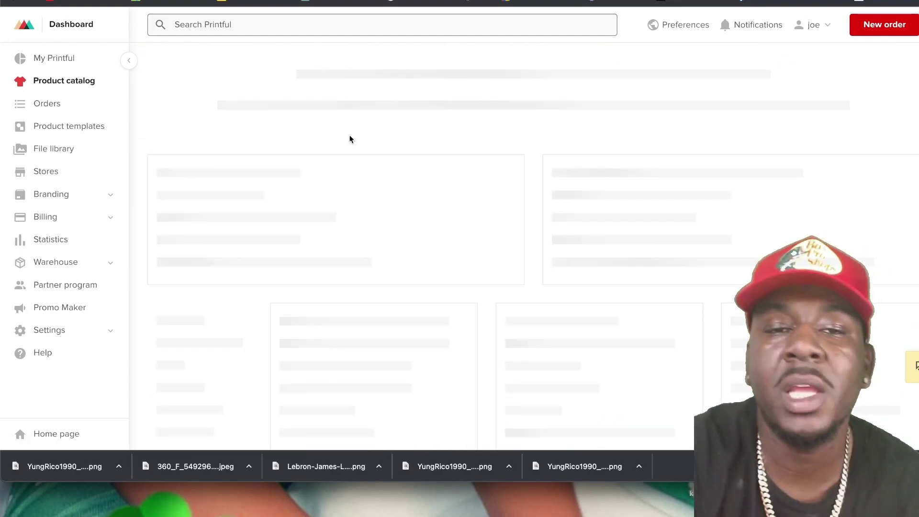
{"action": "left_click", "coordinate": [666, 335]}
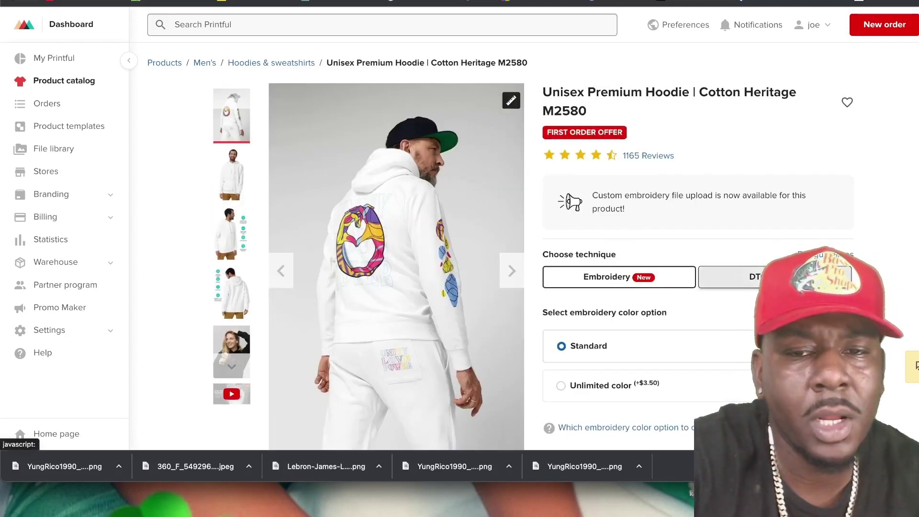
{"action": "left_click", "coordinate": [747, 277]}
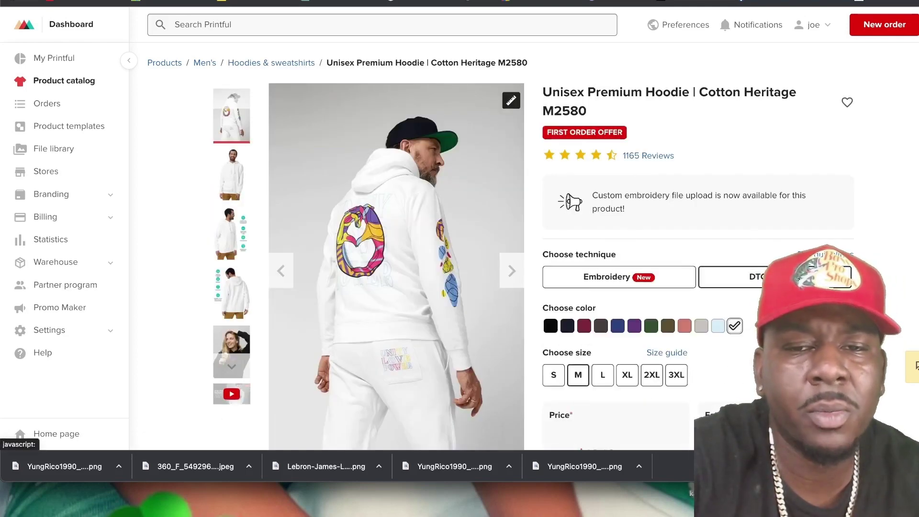
Examine the hoodie's colors, sizes, price and shipping cost for DTG printing
{"action": "scroll", "coordinate": [754, 238], "scroll_direction": "down", "scroll_amount": 2}
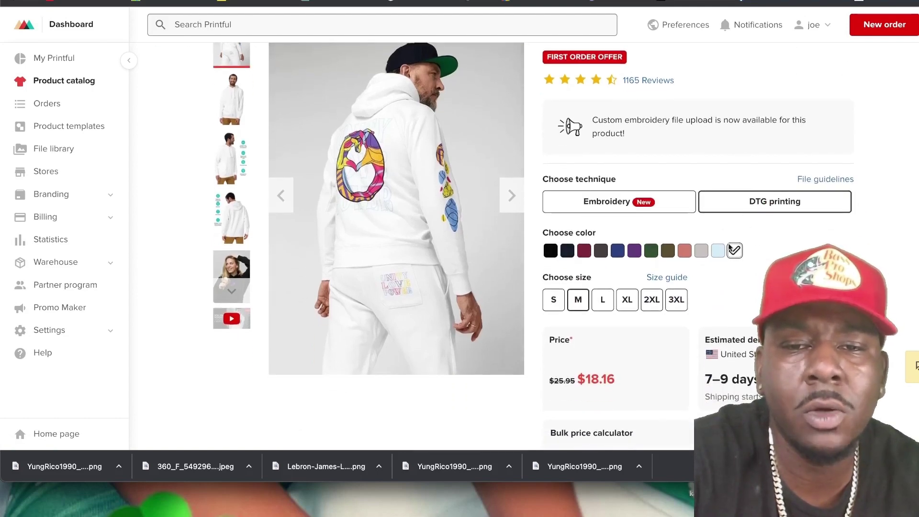
{"action": "triple_click", "coordinate": [589, 379]}
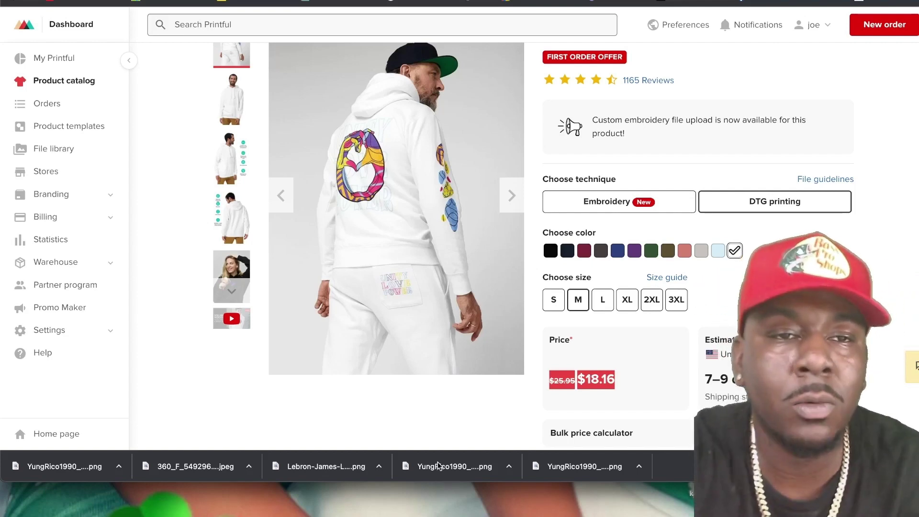
{"action": "scroll", "coordinate": [754, 176], "scroll_direction": "down", "scroll_amount": 8}
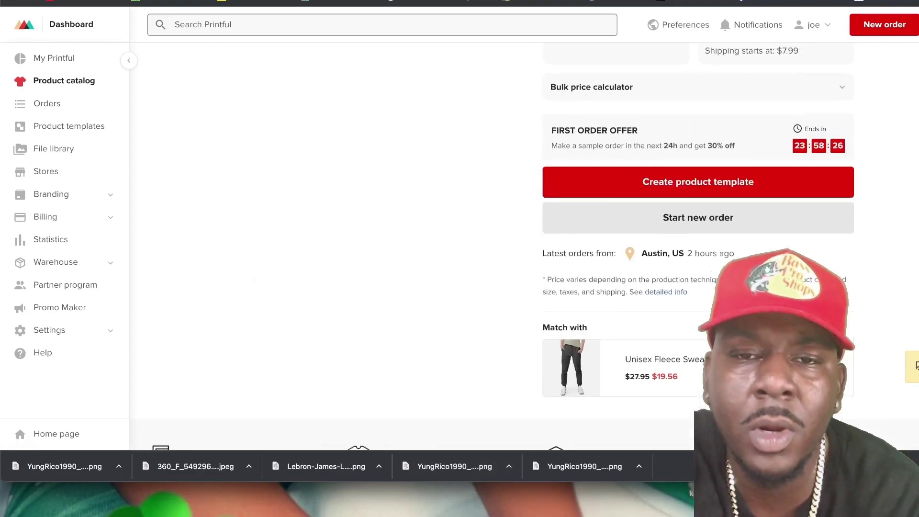
Start a product template for the hoodie and place the cropped cartoon French bulldog image on its front chest area
{"action": "left_click", "coordinate": [754, 176]}
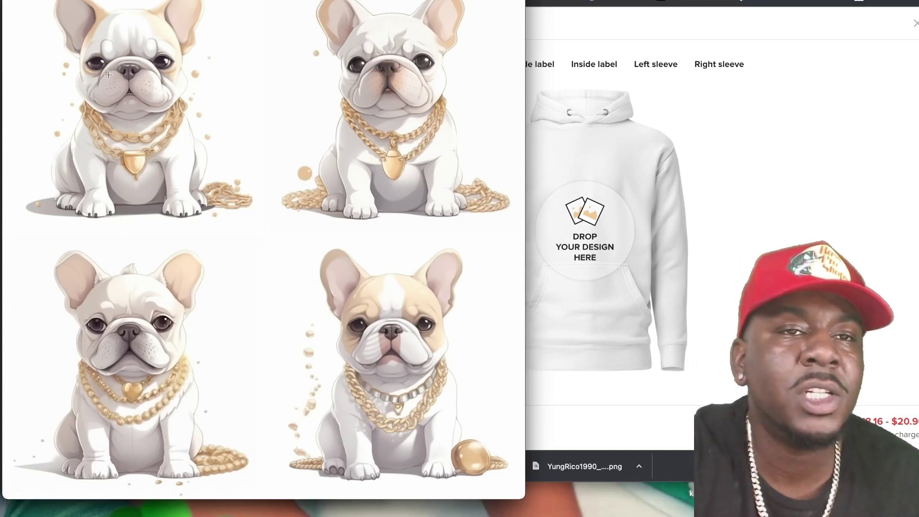
{"action": "left_click", "coordinate": [170, 0]}
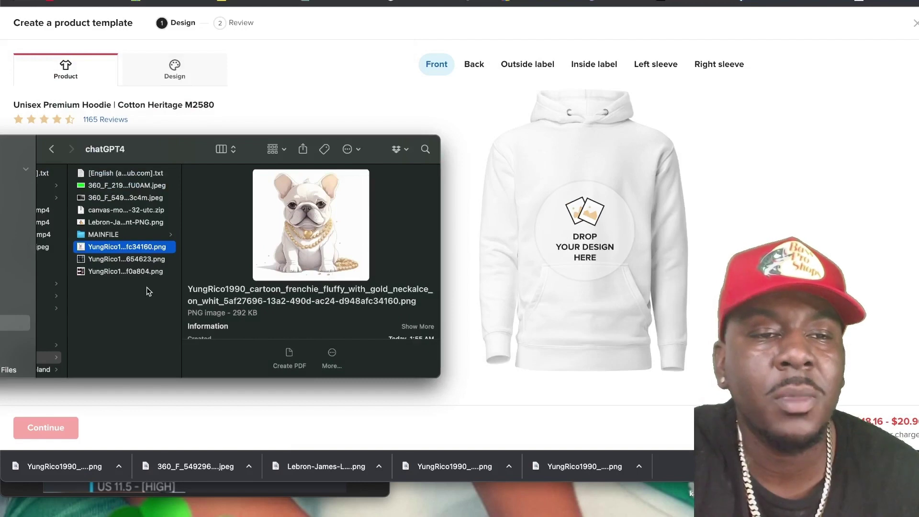
{"action": "left_click_drag", "start_coordinate": [147, 287], "coordinate": [589, 241]}
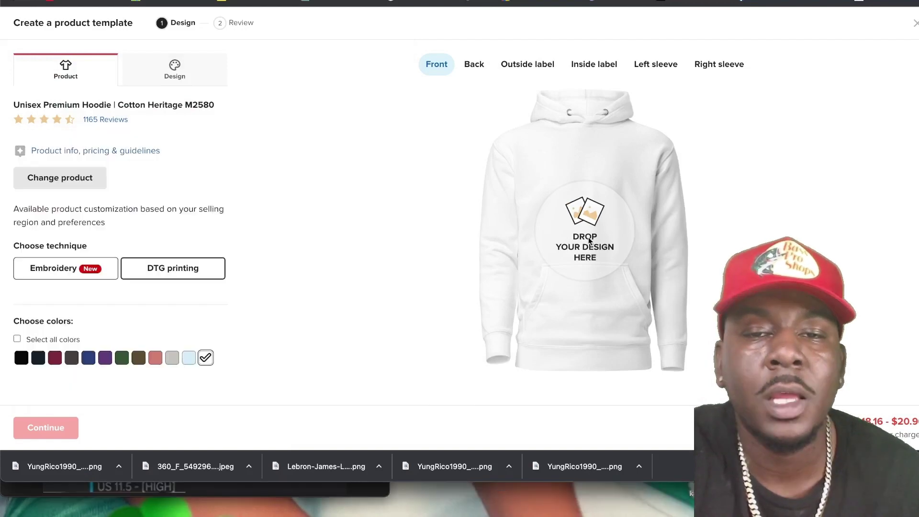
{"action": "left_click_drag", "start_coordinate": [581, 283], "coordinate": [581, 283]}
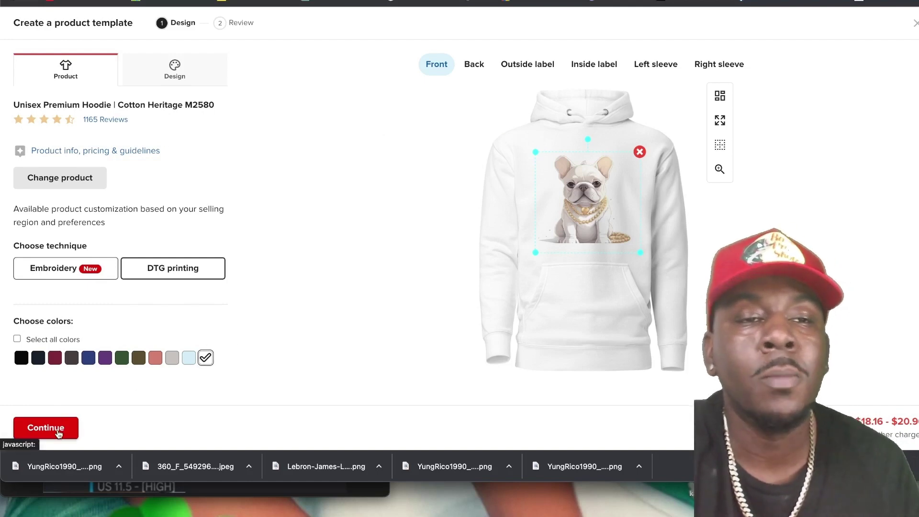
Finish the hoodie design, title the product template FRENCHIE HOODIE and save it
{"action": "left_click", "coordinate": [58, 433]}
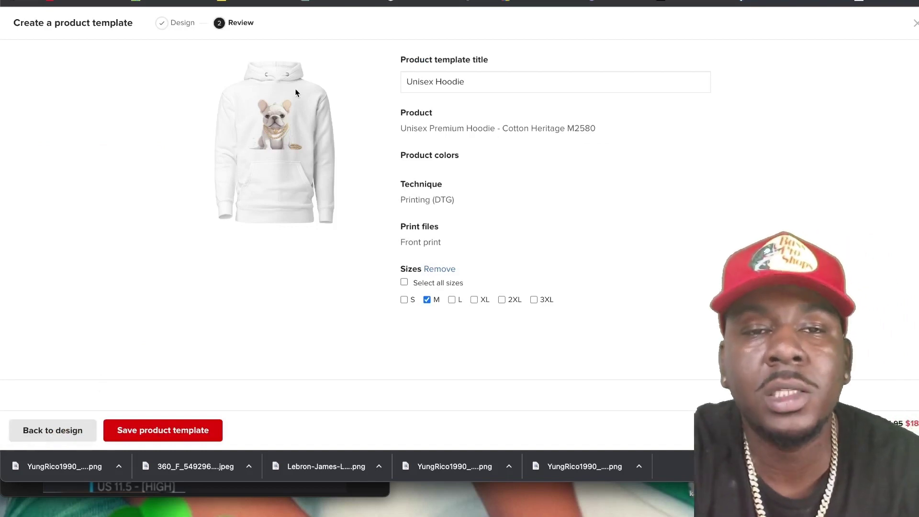
{"action": "triple_click", "coordinate": [444, 78]}
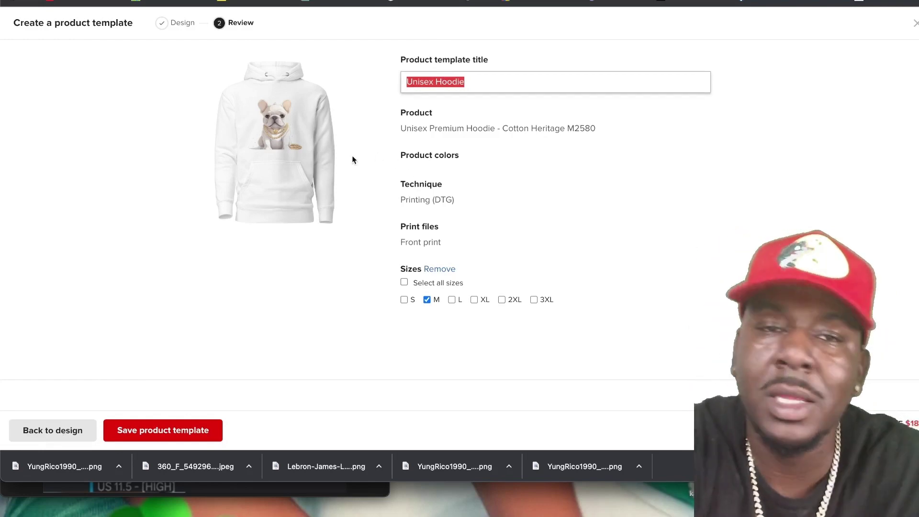
{"action": "type", "text": "FRENCHIE HOODIE"}
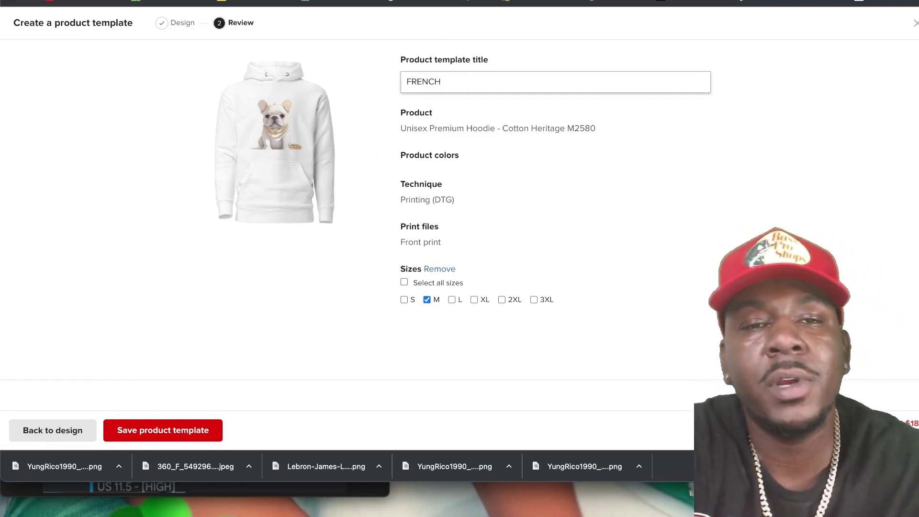
{"action": "left_click", "coordinate": [155, 432]}
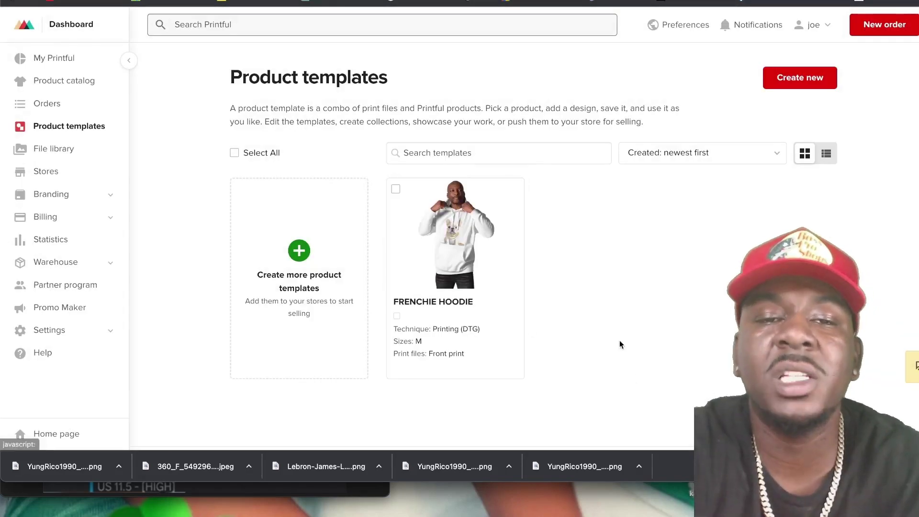
{"action": "mouse_move", "coordinate": [498, 249]}
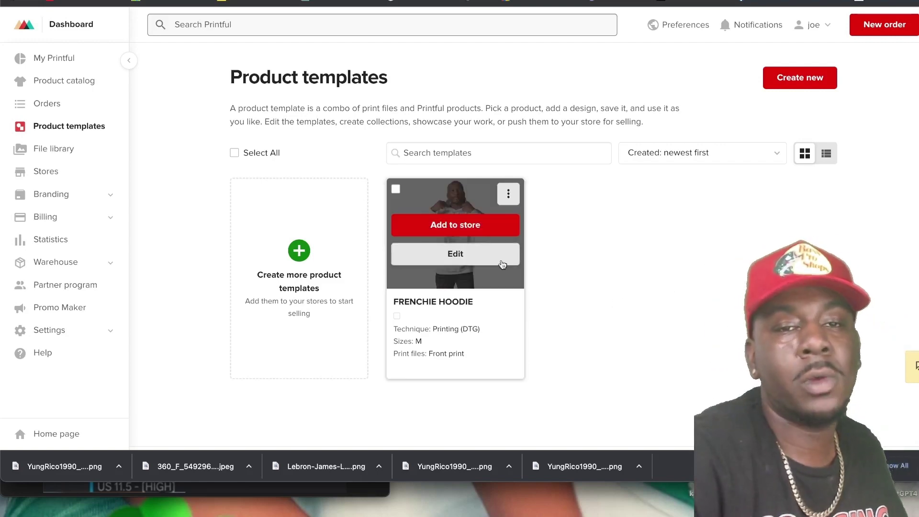
Create another product template with Canvas (in) from the Home & living canvas prints and place the single fireflies image from the file library on it
{"action": "left_click", "coordinate": [302, 260]}
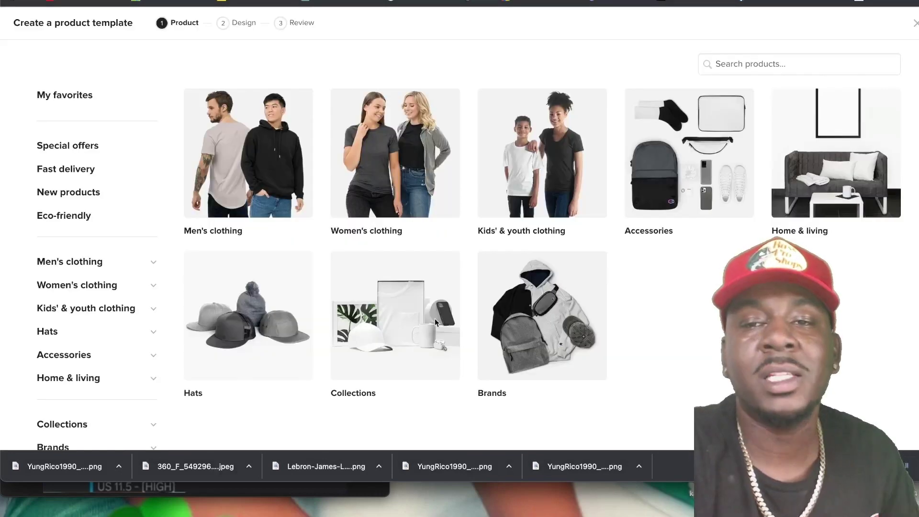
{"action": "scroll", "coordinate": [378, 374], "scroll_direction": "down", "scroll_amount": 3}
{"action": "scroll", "coordinate": [404, 318], "scroll_direction": "up", "scroll_amount": 2}
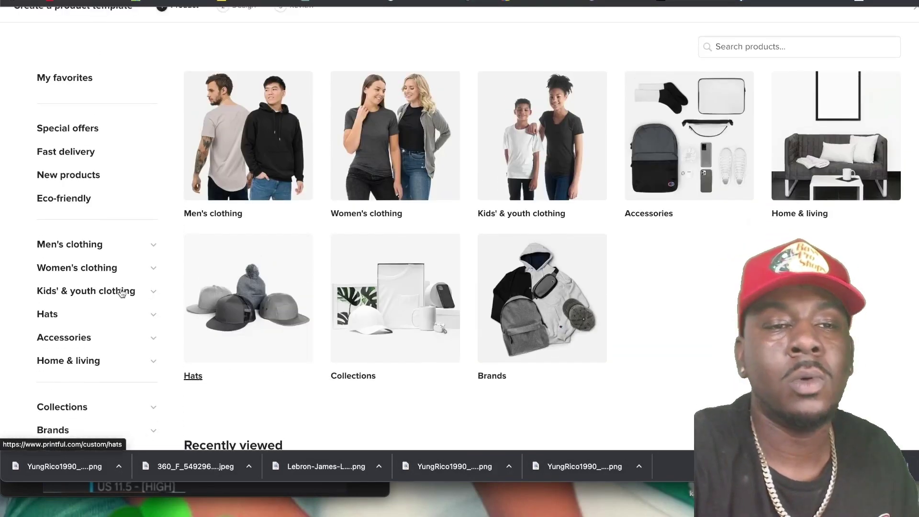
{"action": "scroll", "coordinate": [72, 335], "scroll_direction": "down", "scroll_amount": 1}
{"action": "left_click", "coordinate": [68, 337]}
{"action": "scroll", "coordinate": [59, 229], "scroll_direction": "down", "scroll_amount": 4}
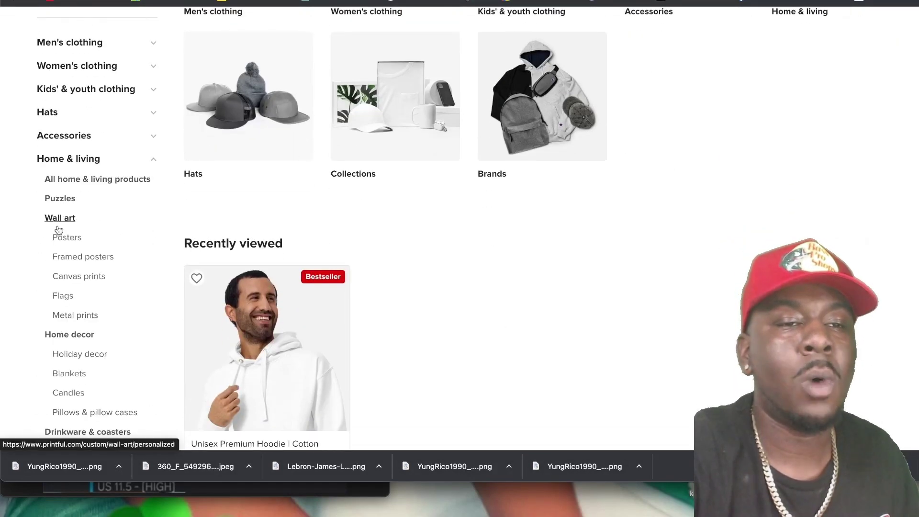
{"action": "left_click", "coordinate": [67, 277]}
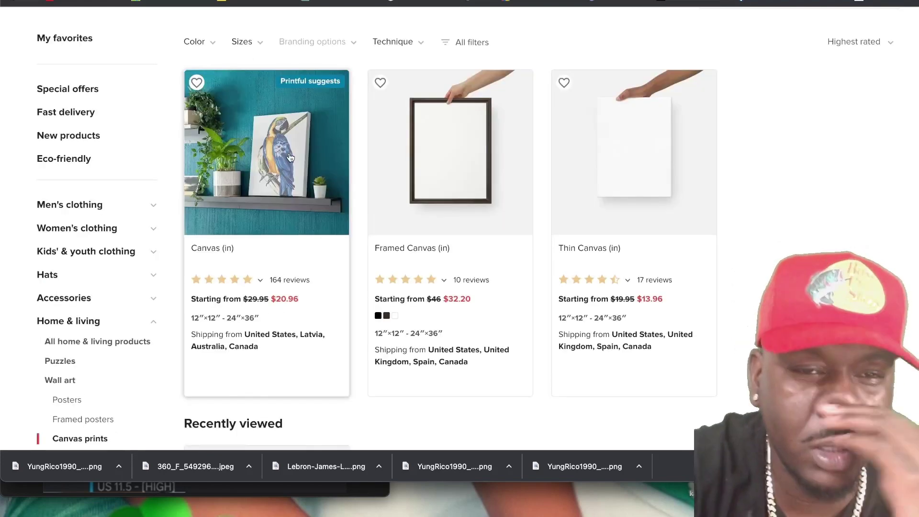
{"action": "left_click", "coordinate": [289, 157]}
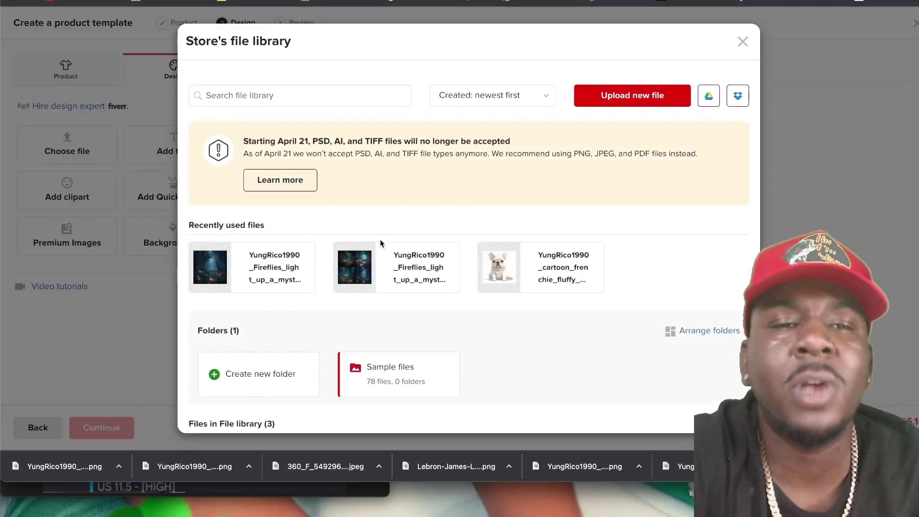
{"action": "left_click", "coordinate": [249, 266]}
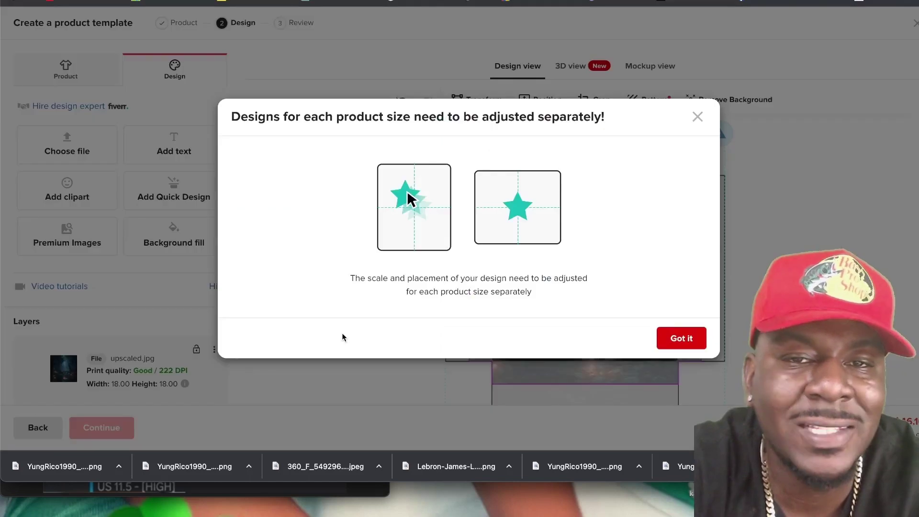